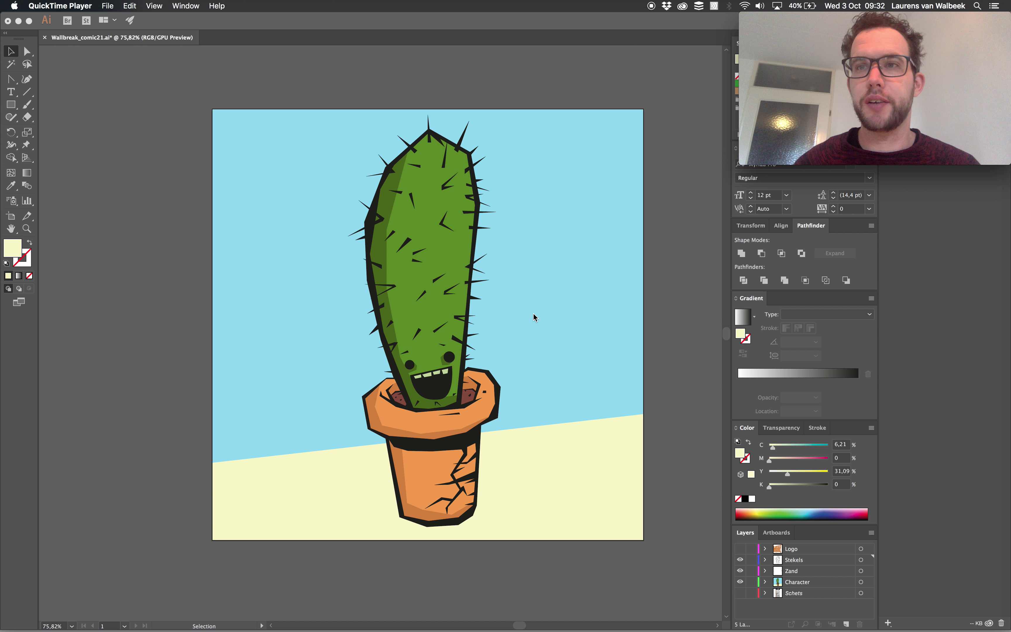
Return to the Illustrator cactus document, save it, and show the File menu export choices.
scroll(533, 314, "right", 5)
scroll(534, 314, "left", 3)
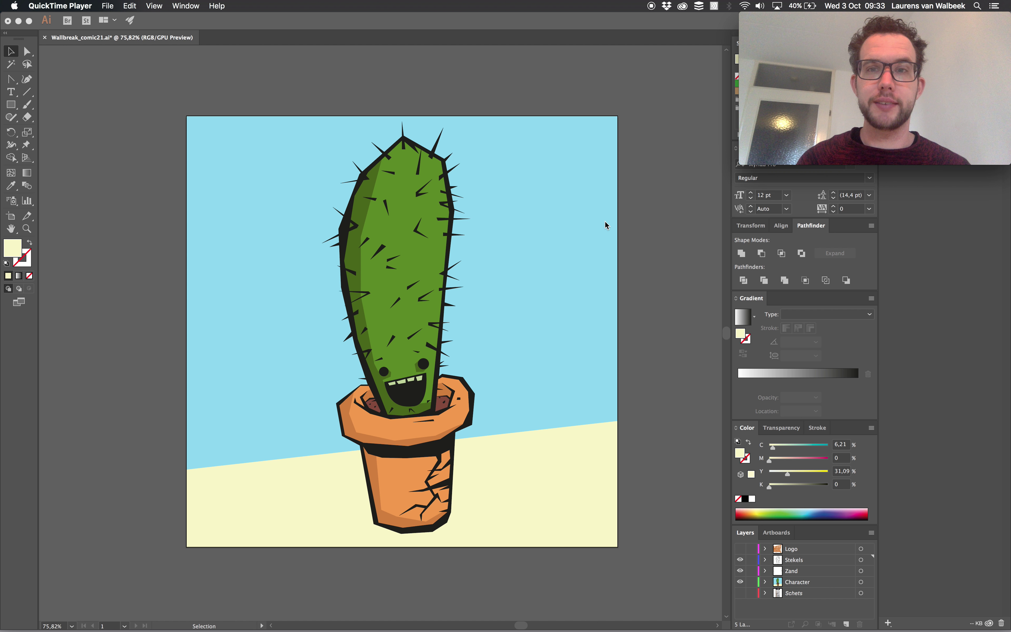
left_click(654, 232)
key("a")
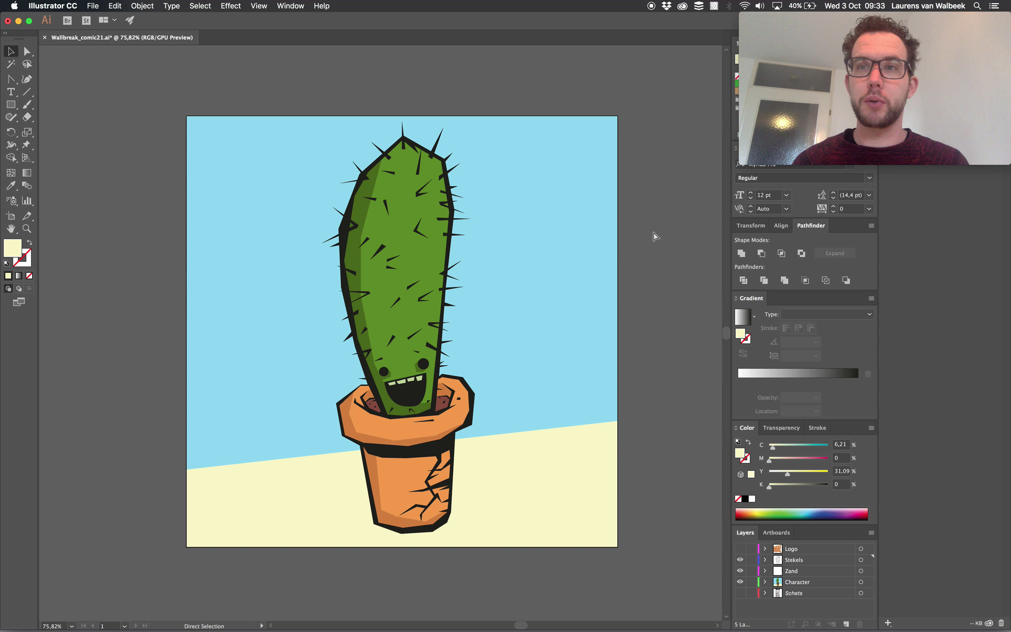
key("ctrl+s")
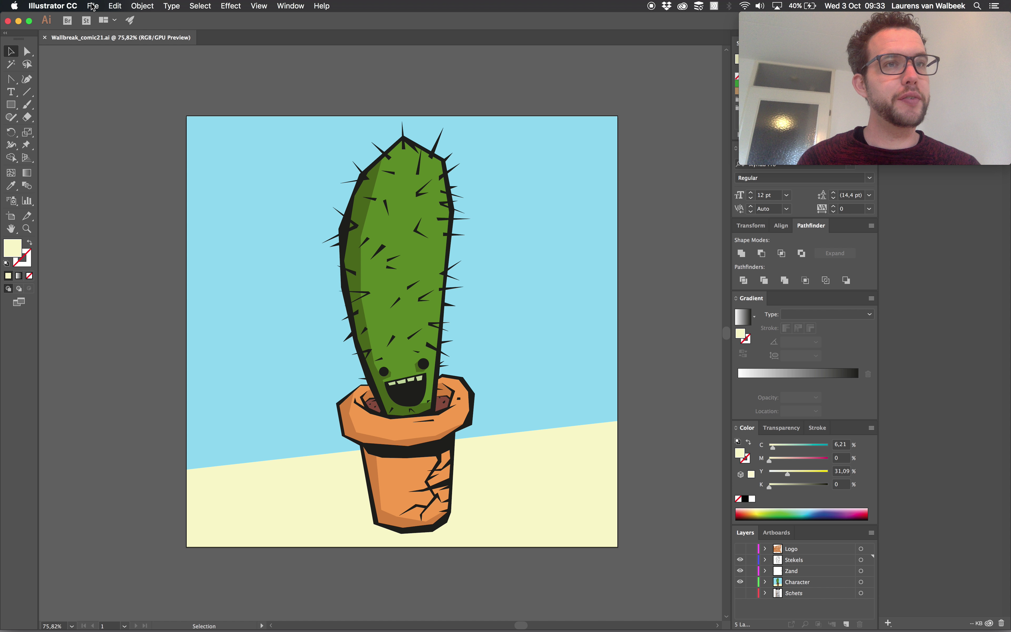
left_click(93, 6)
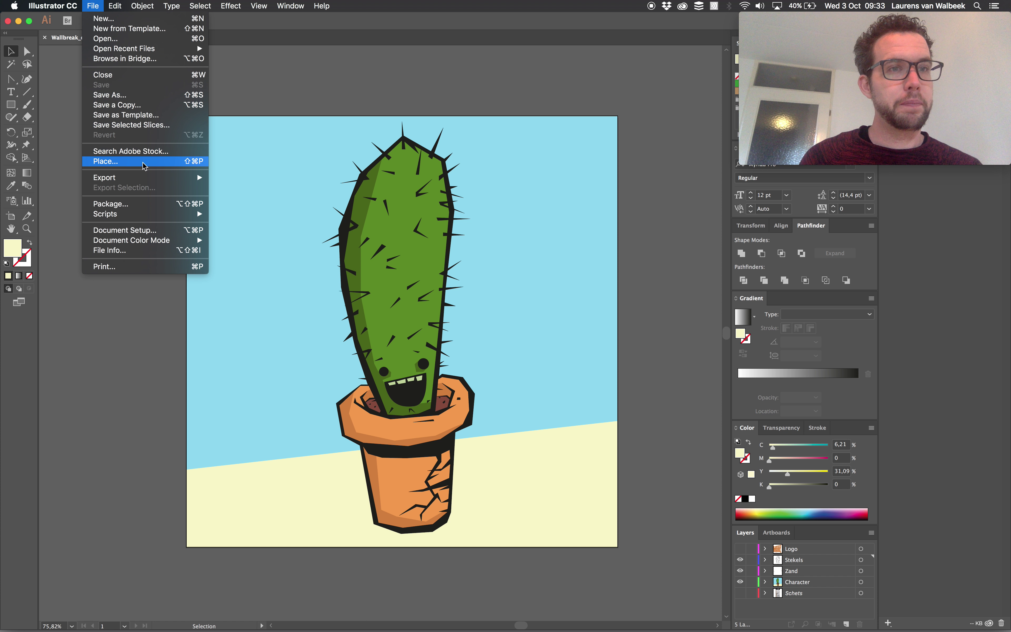
mouse_move(104, 178)
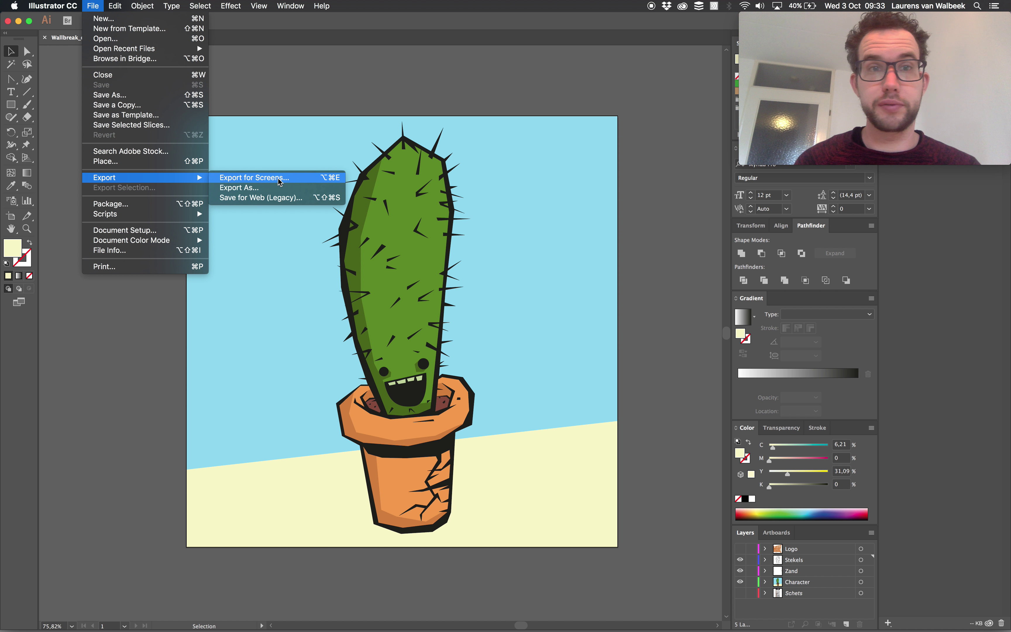
Open the Export for Screens dialog and move it up and to the left.
left_click(280, 181)
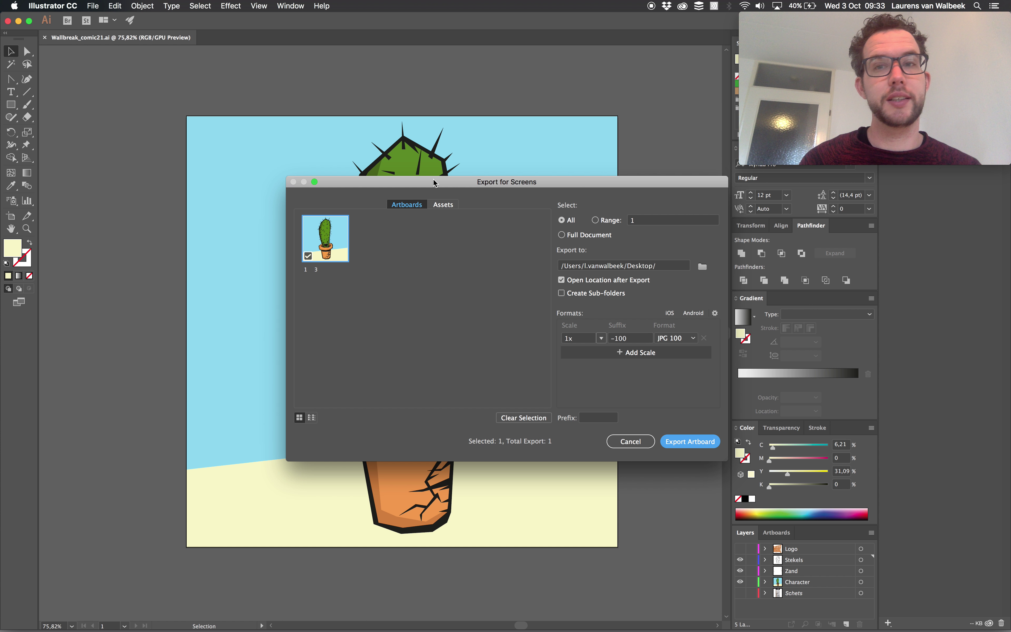
left_click_drag(567, 178, 436, 122)
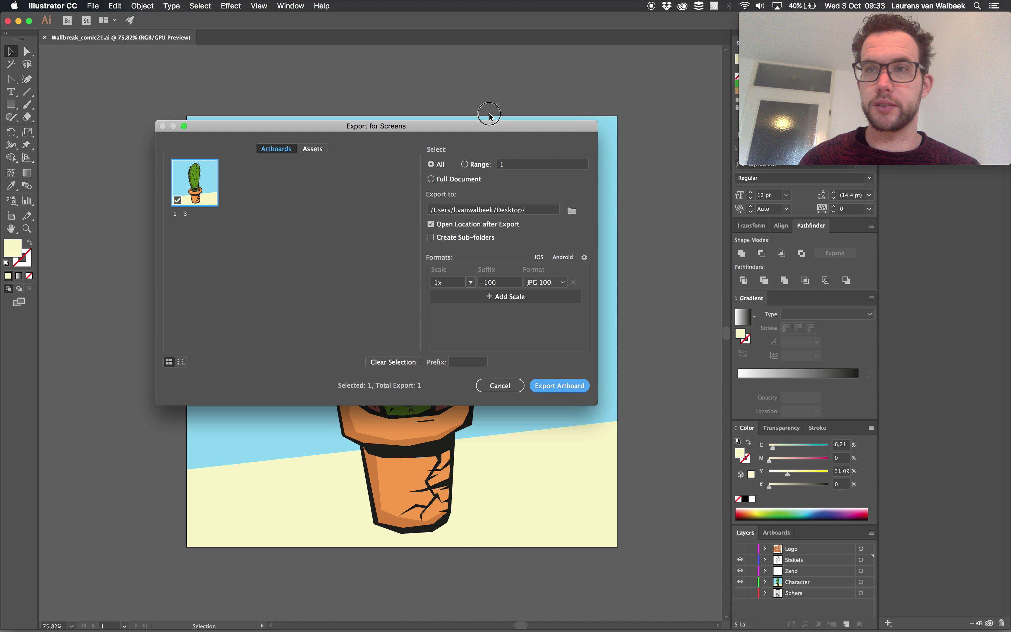
left_click_drag(499, 130, 494, 101)
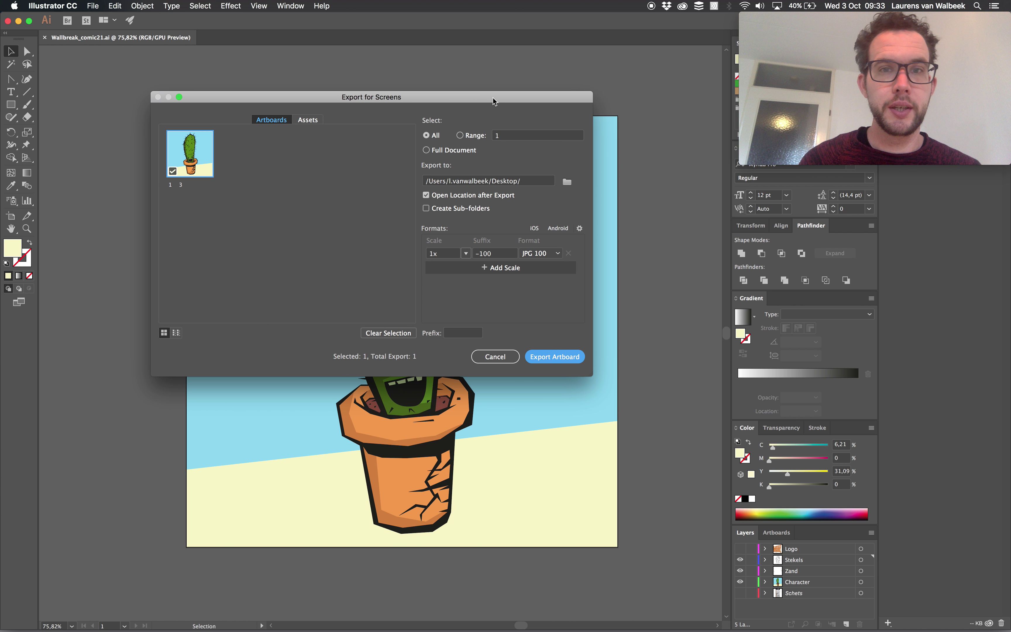
Leave Create Sub-folders turned off and confirm the export scale stays at 1x.
left_click(426, 211)
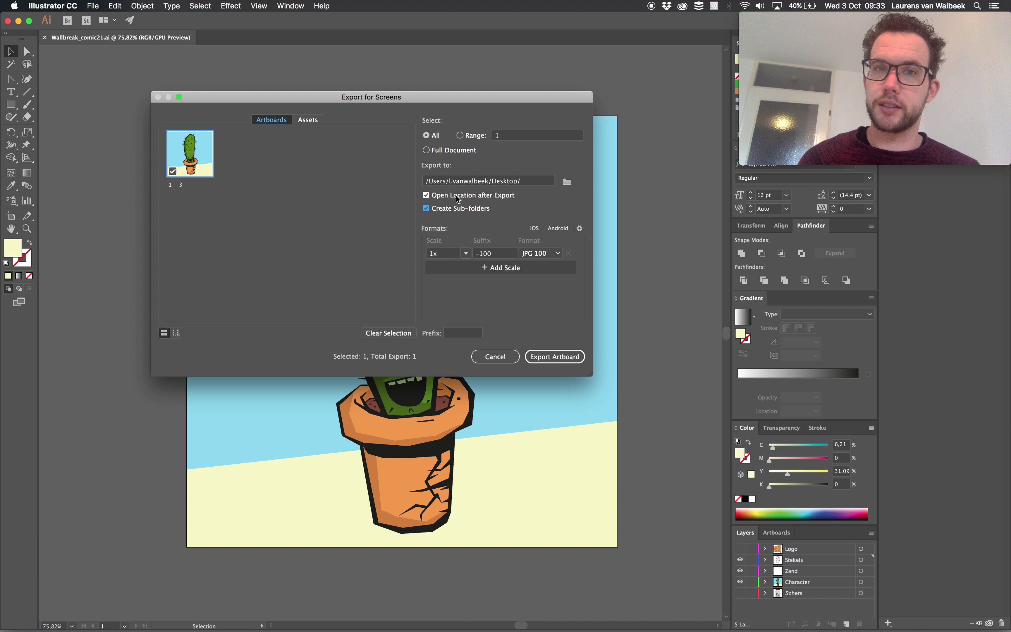
left_click(427, 210)
mouse_move(447, 254)
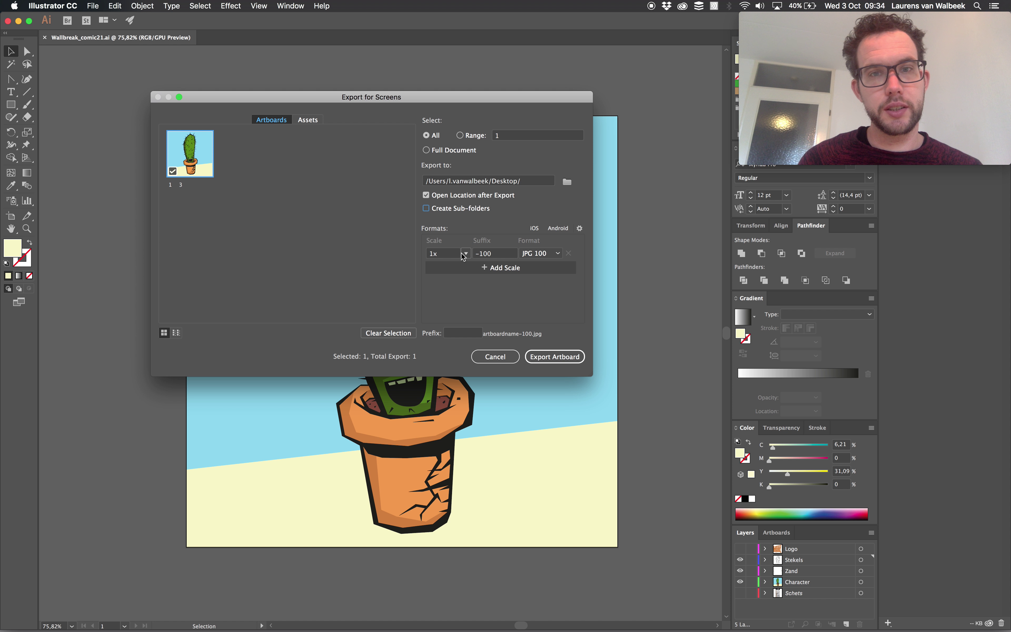
left_click(467, 255)
left_click(465, 255)
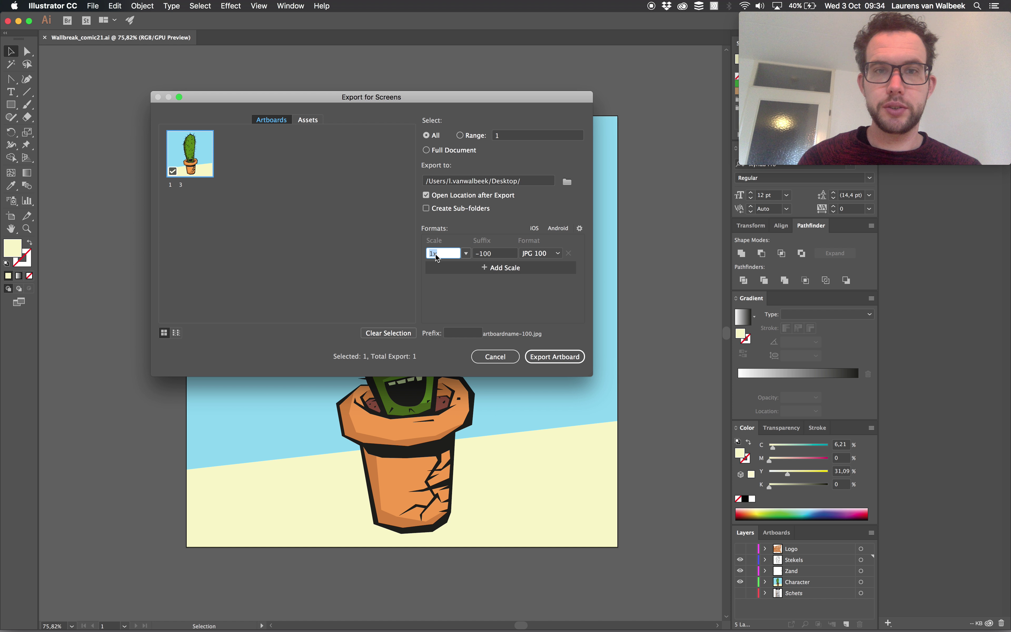
left_click(467, 255)
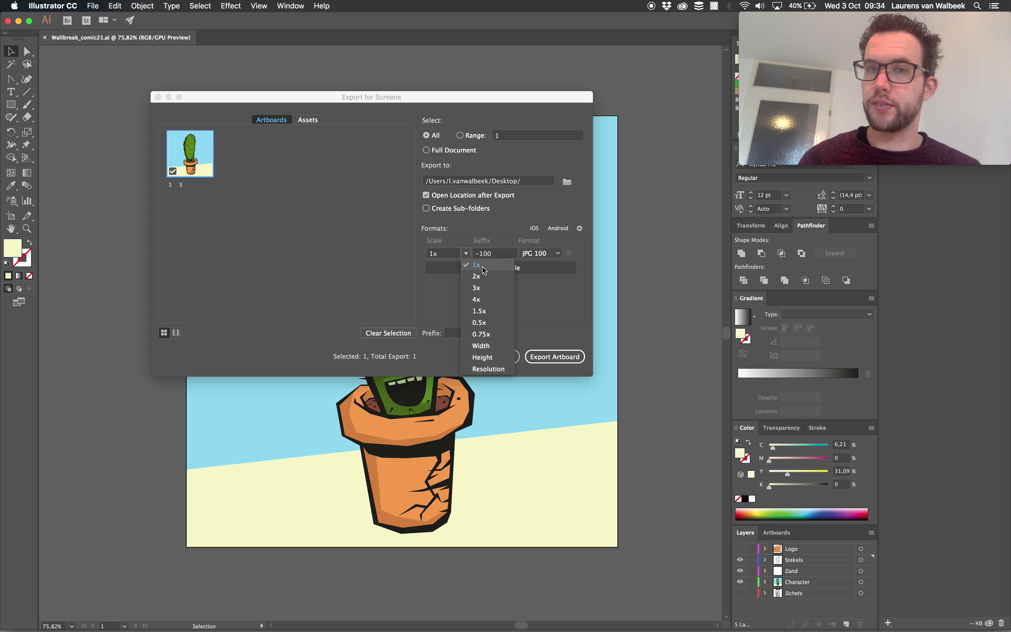
Keep the 1x scale, choose the PNG 8 format, and export the artboard.
left_click(497, 236)
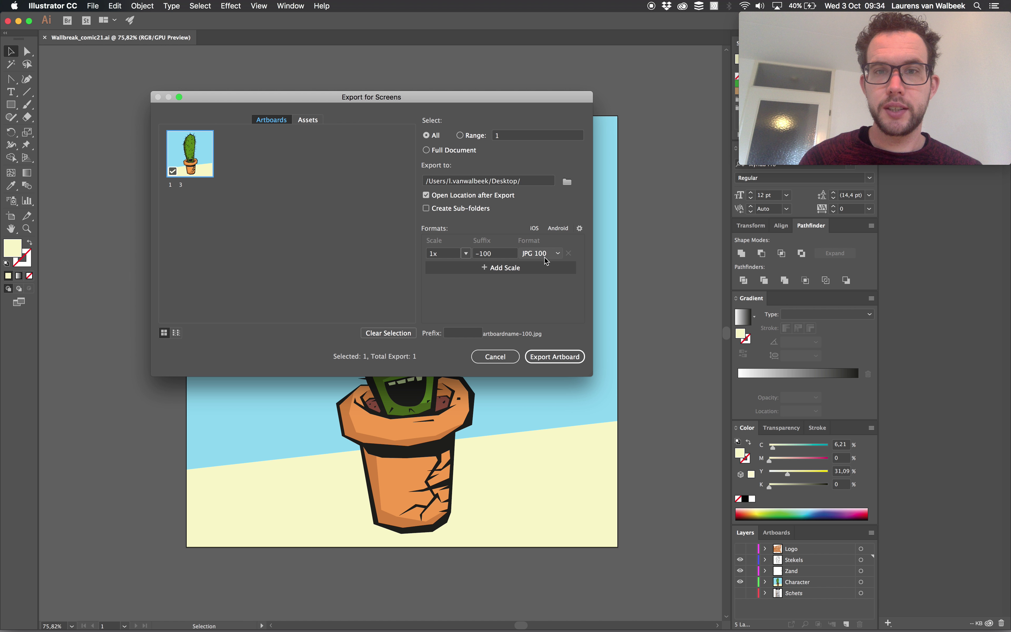
left_click(560, 254)
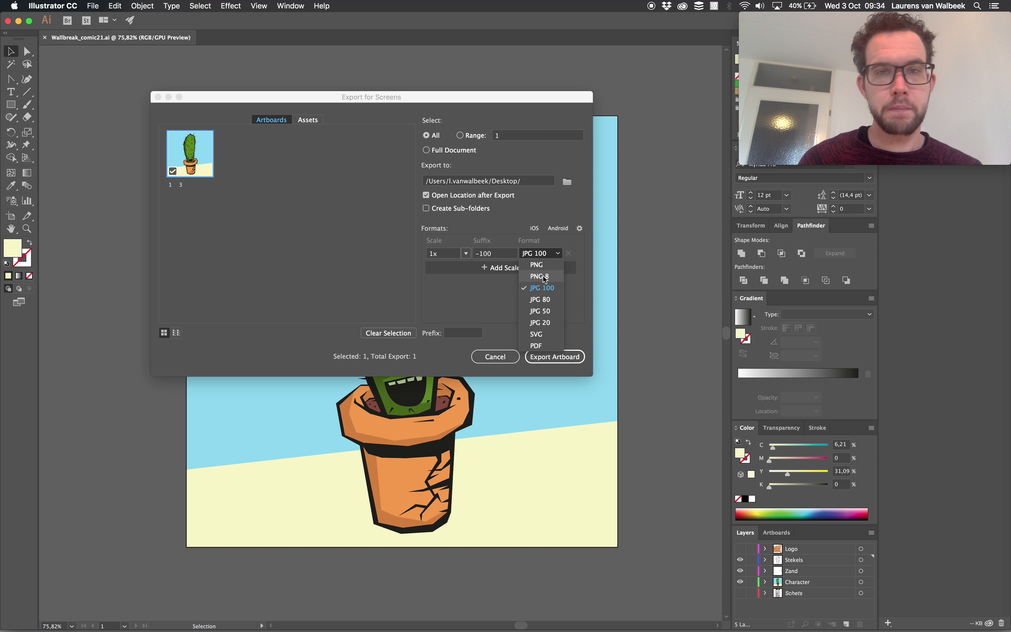
left_click(546, 277)
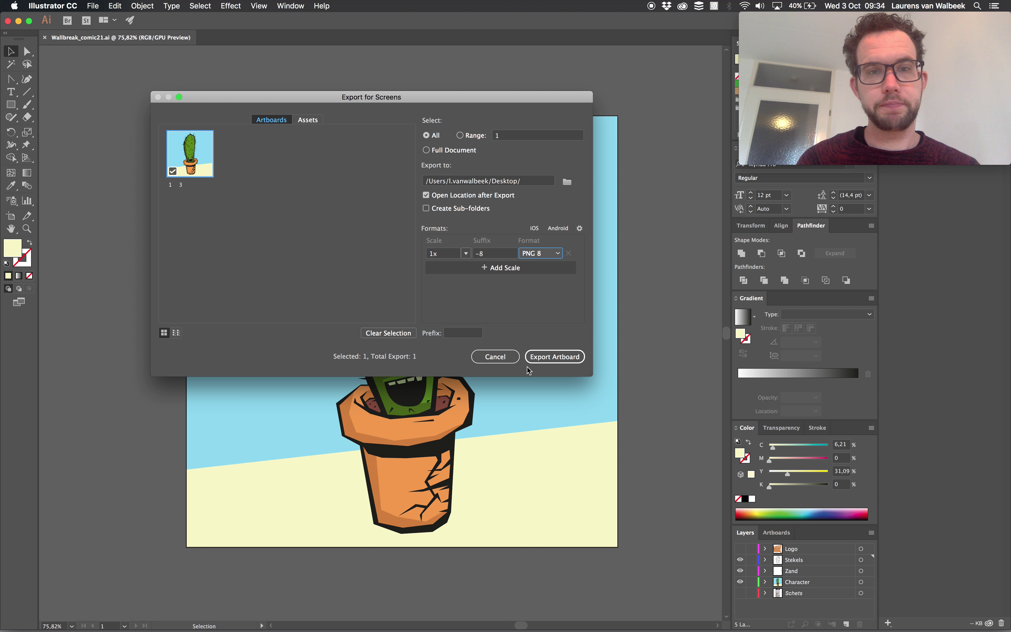
left_click(564, 360)
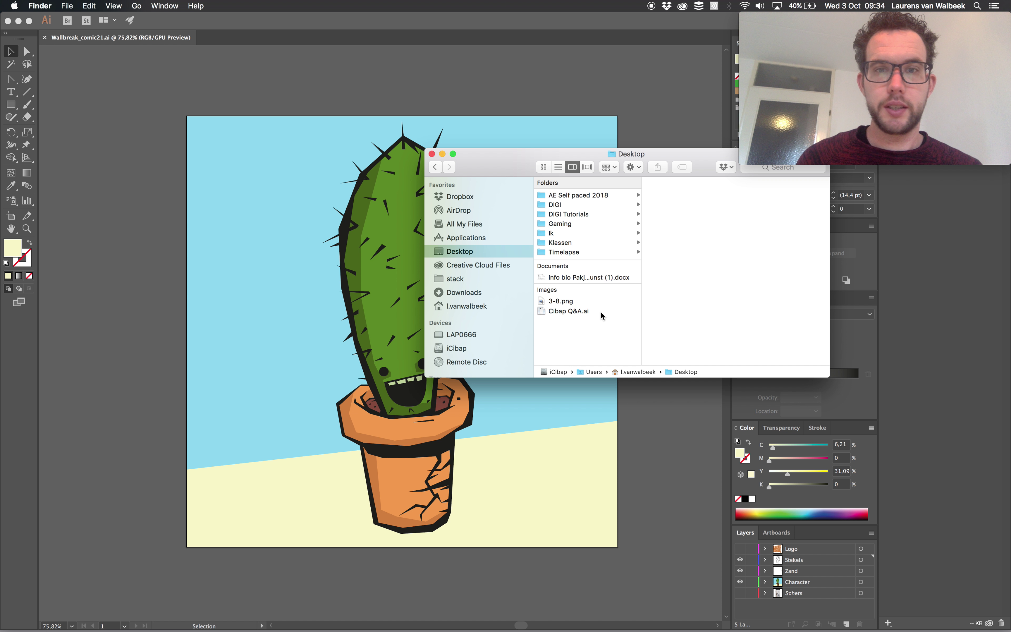
Preview 3-8.png on the Desktop to confirm a 1080×1080 cactus PNG, then return to Illustrator.
left_click(564, 301)
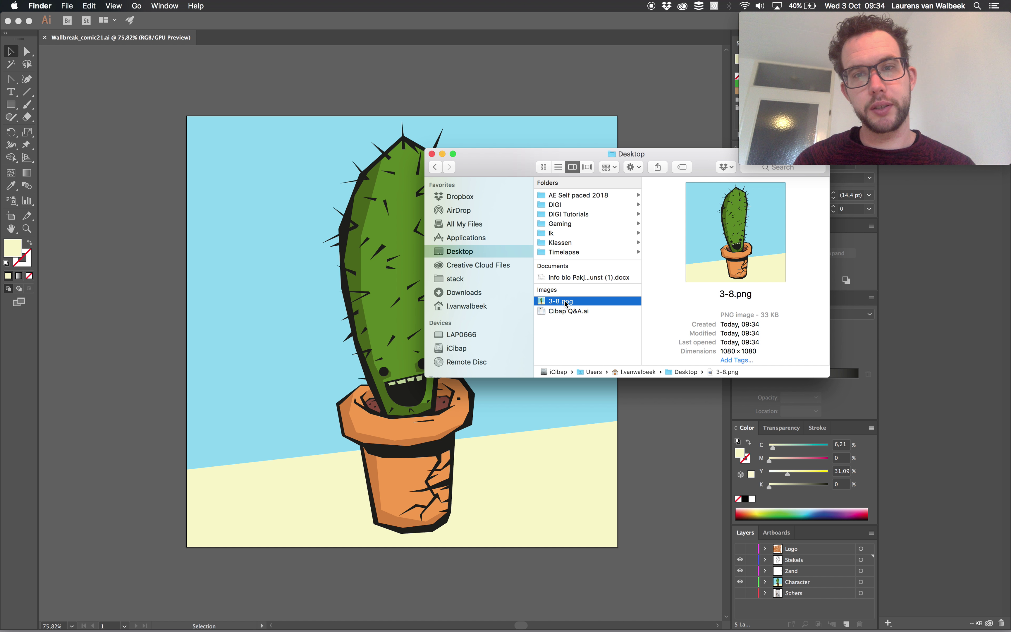
key("space")
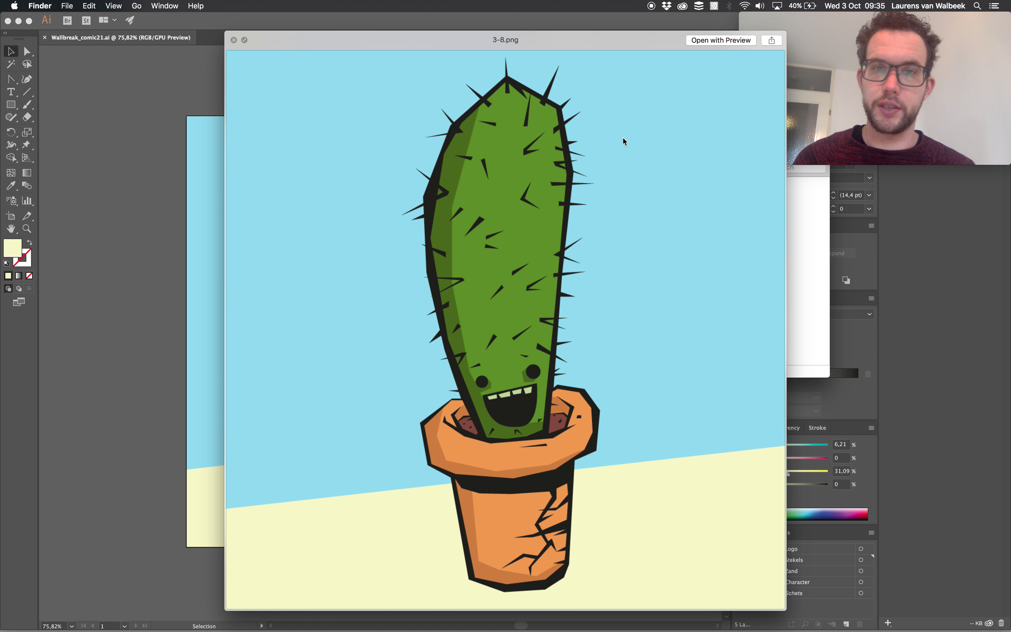
key("space")
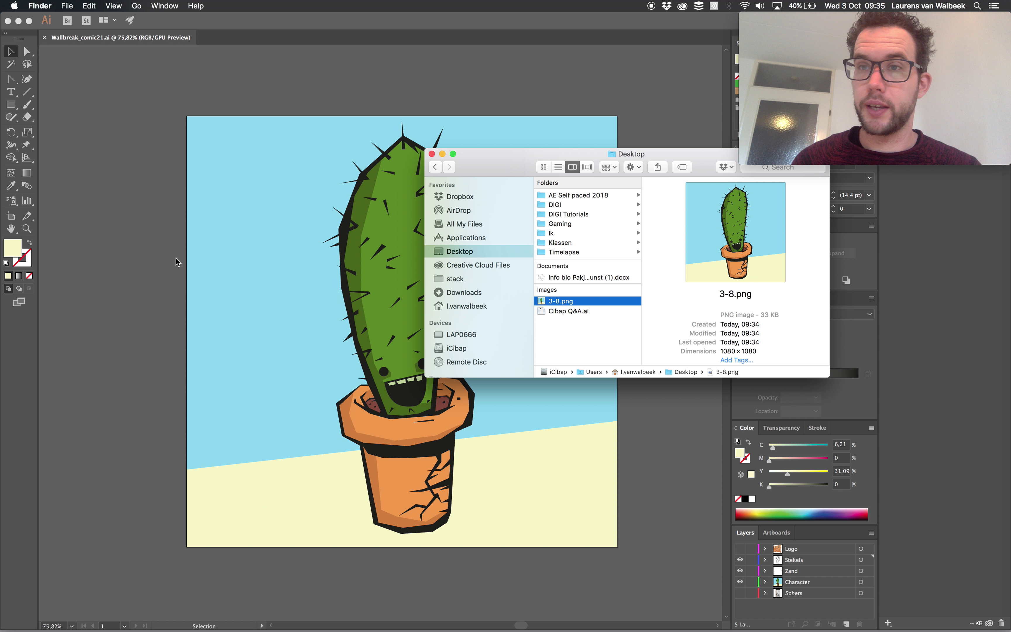
left_click(176, 259)
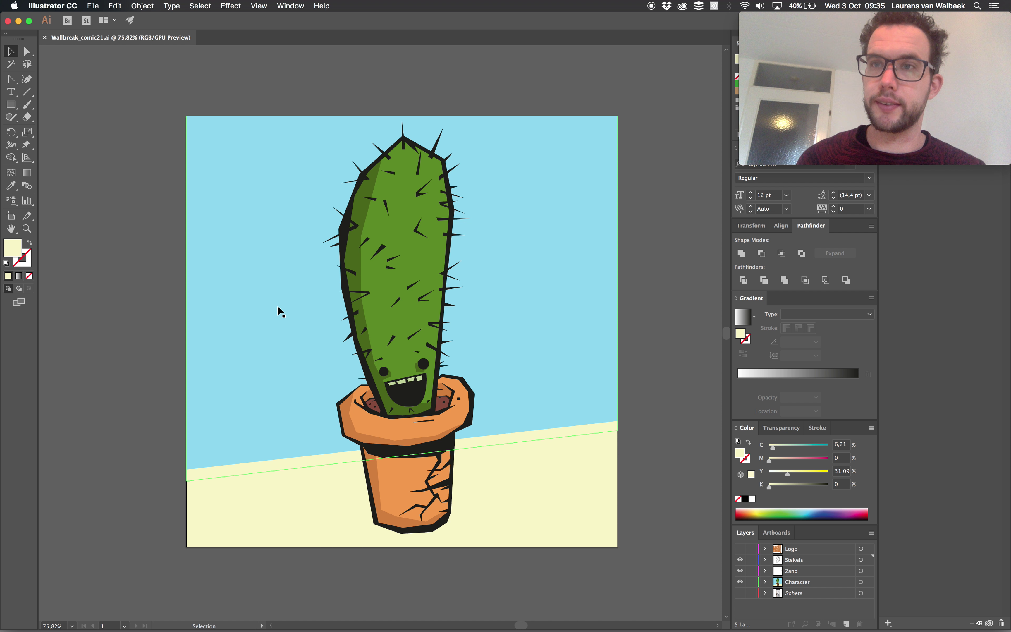
Switch the document colour mode to CMYK, inspect the cactus and background shapes, then deselect.
left_click(96, 5)
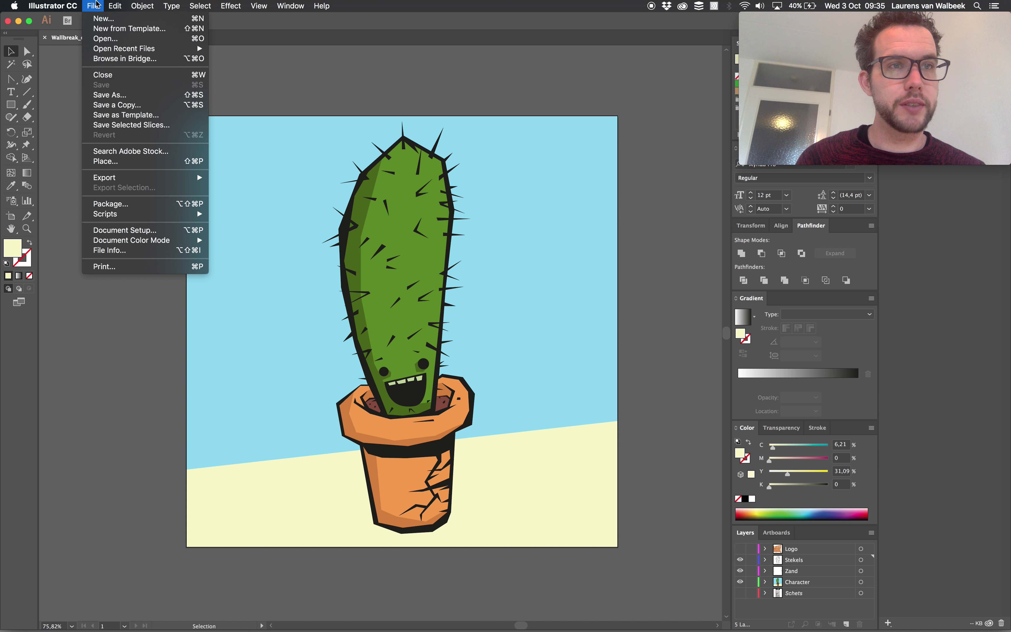
mouse_move(131, 240)
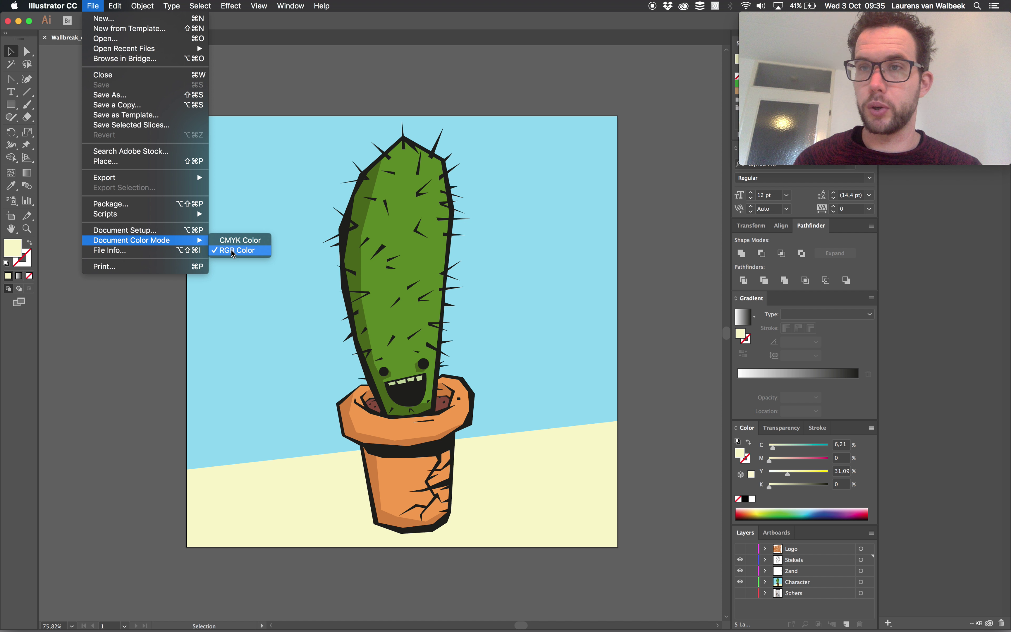
left_click(242, 241)
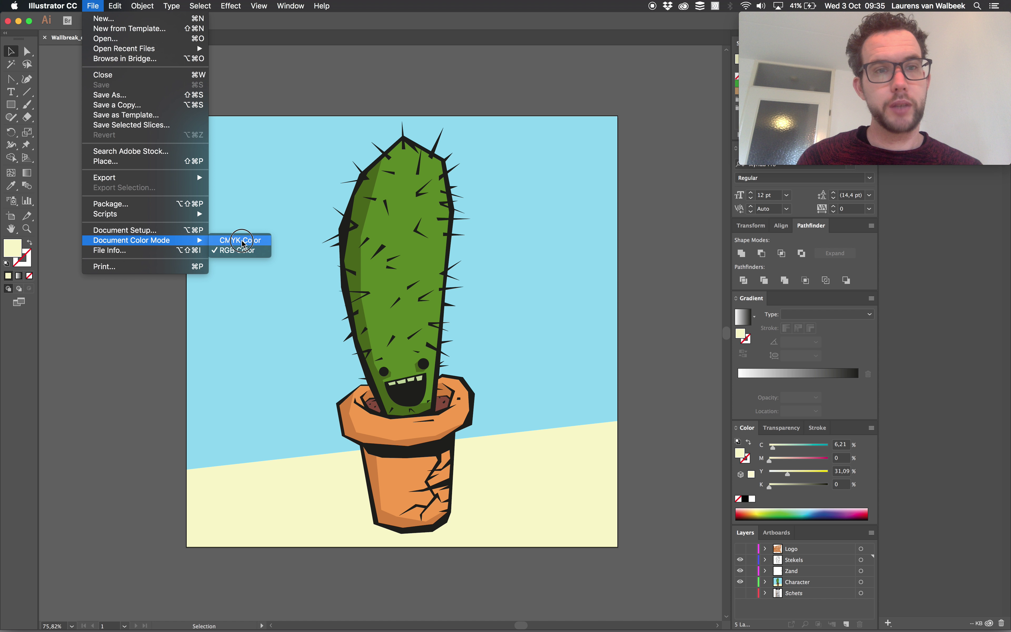
left_click(418, 309)
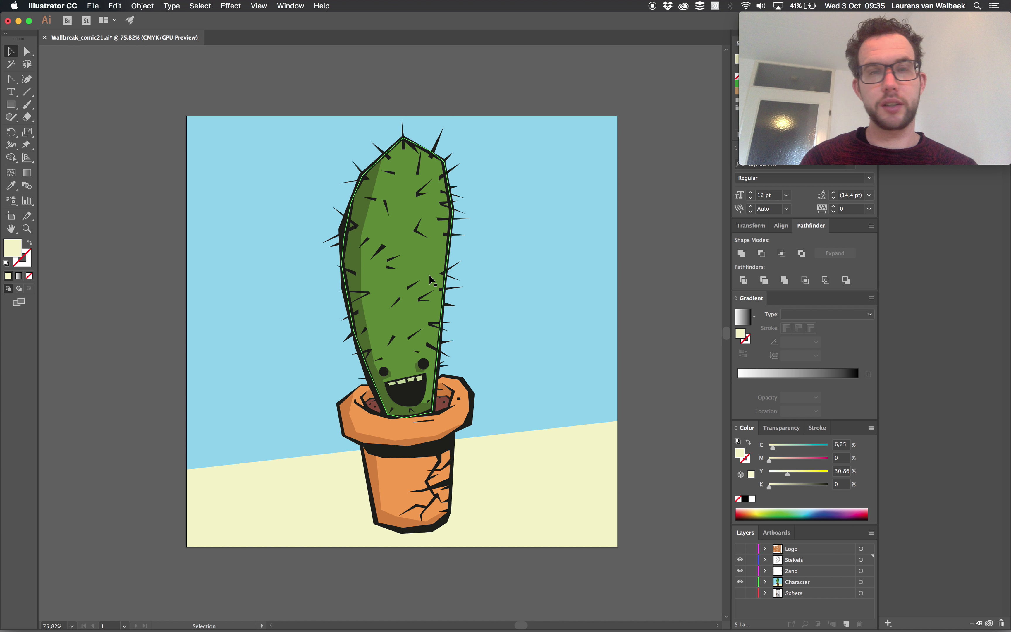
left_click(482, 272)
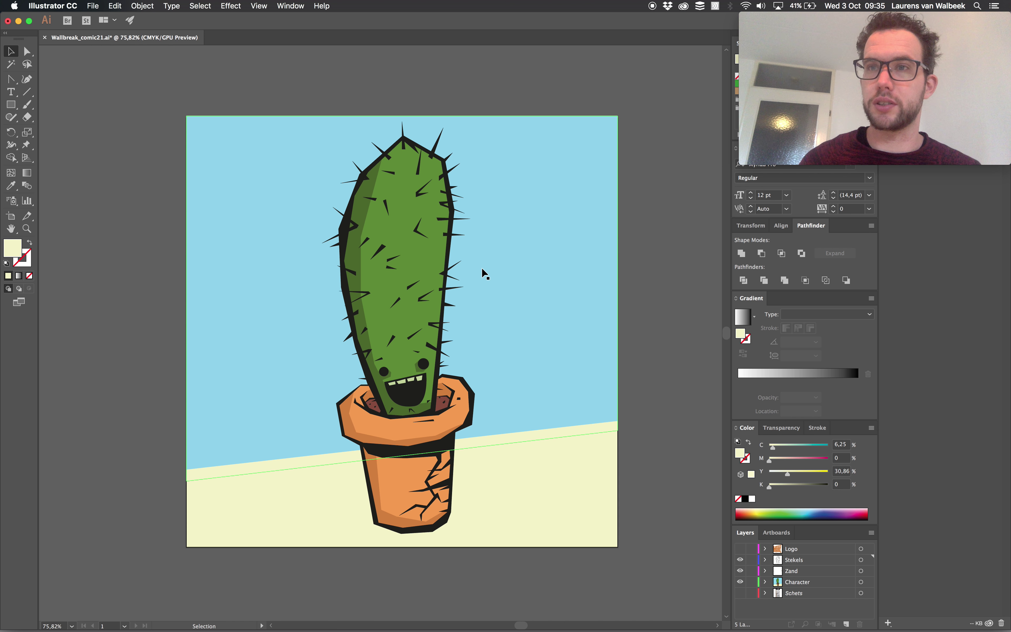
key("super+shift+a")
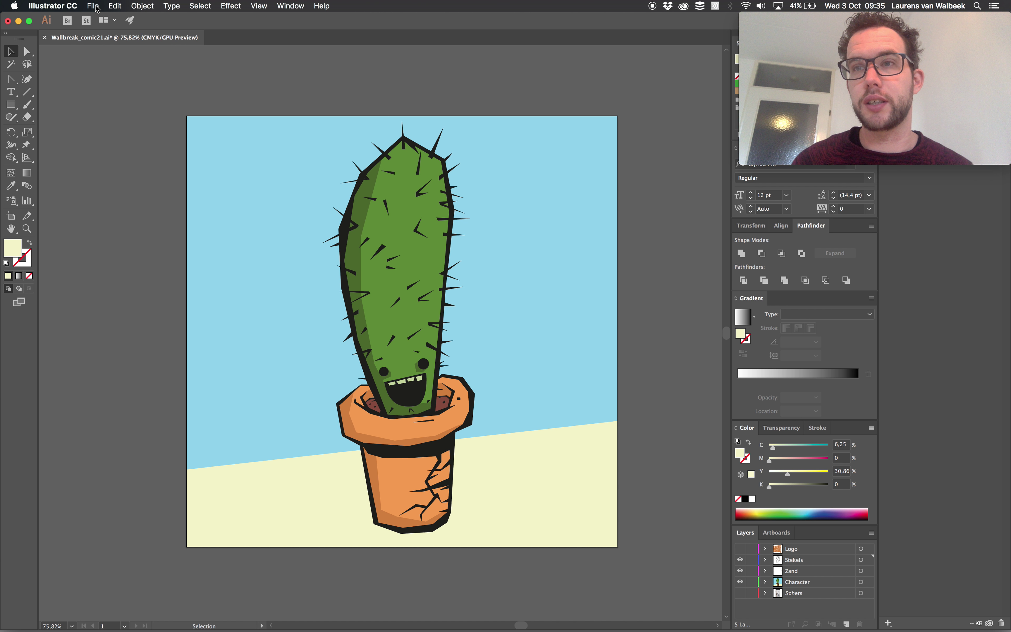
left_click(93, 6)
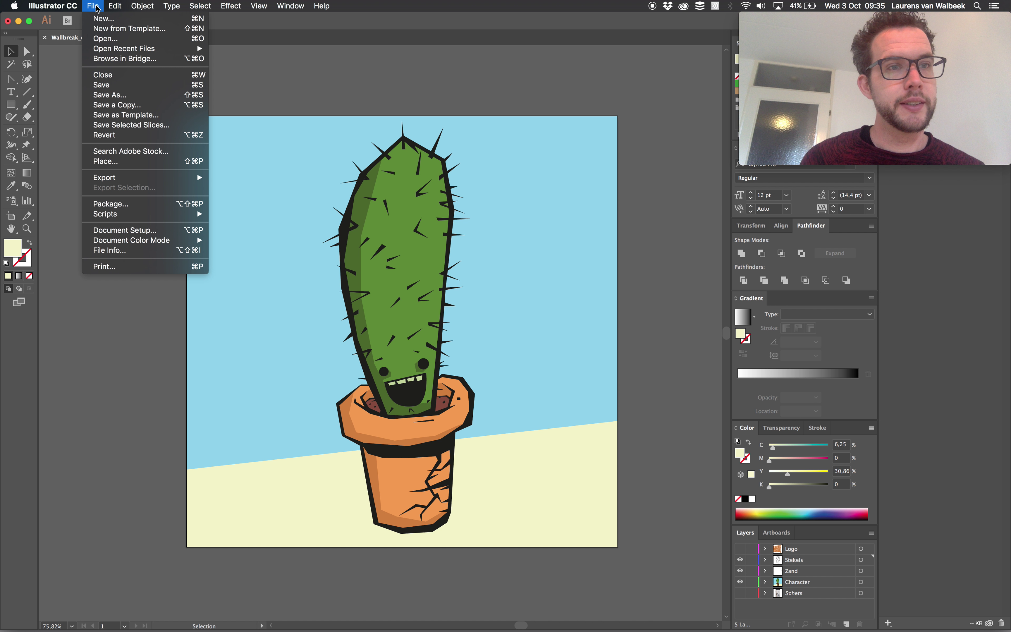
mouse_move(119, 177)
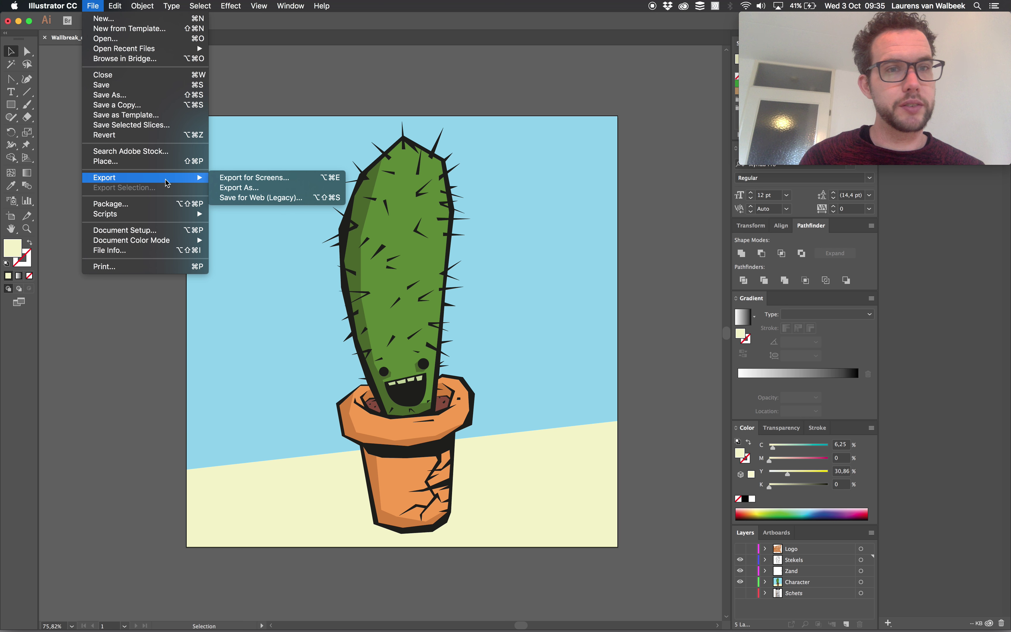
Open Export As, browse its format list while keeping PNG, then cancel the export.
left_click(234, 188)
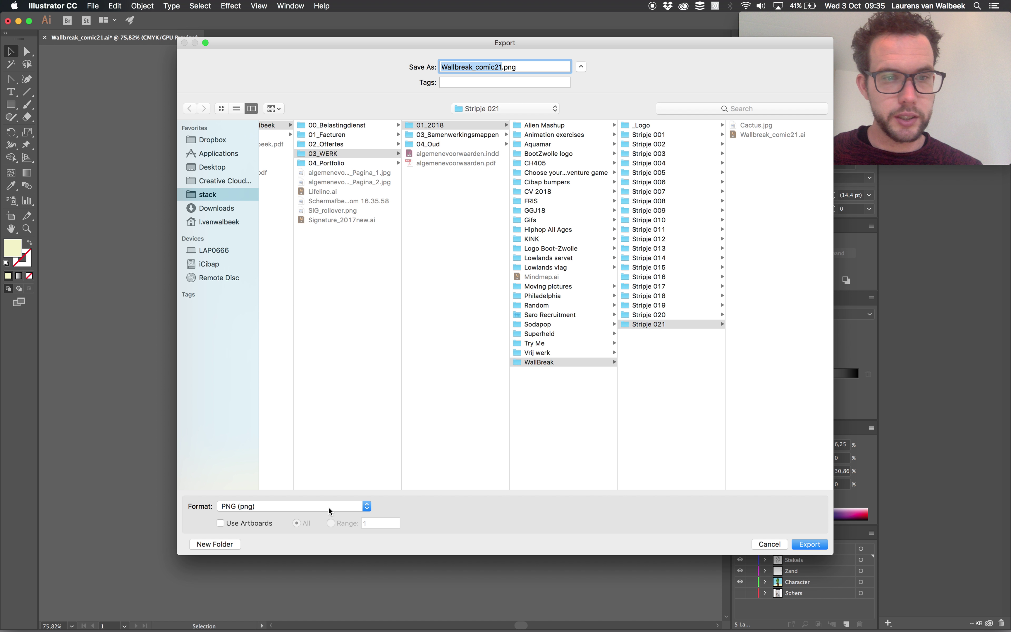
left_click(347, 508)
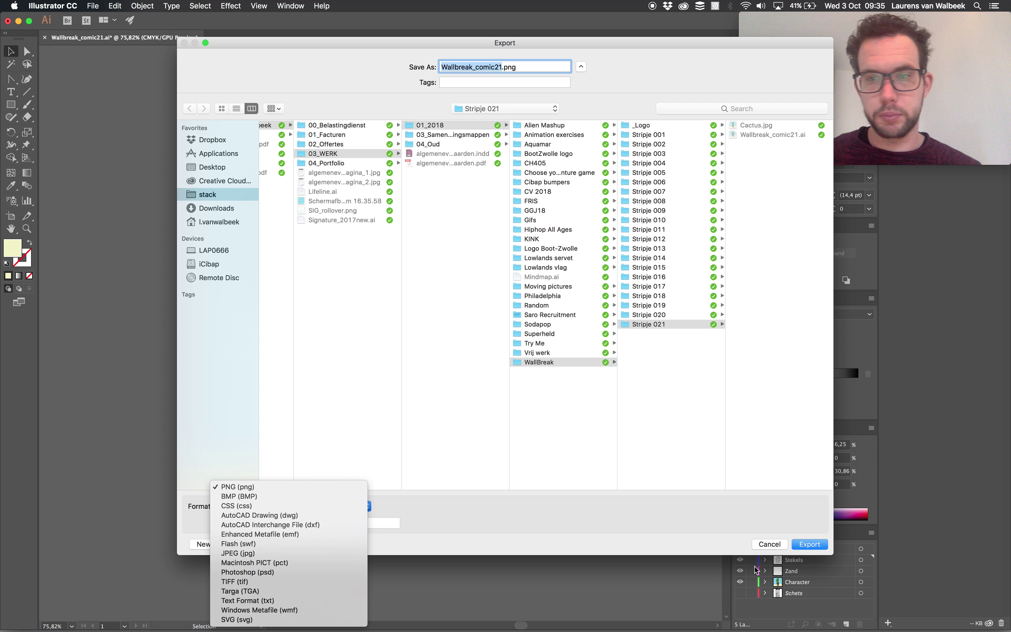
left_click(769, 546)
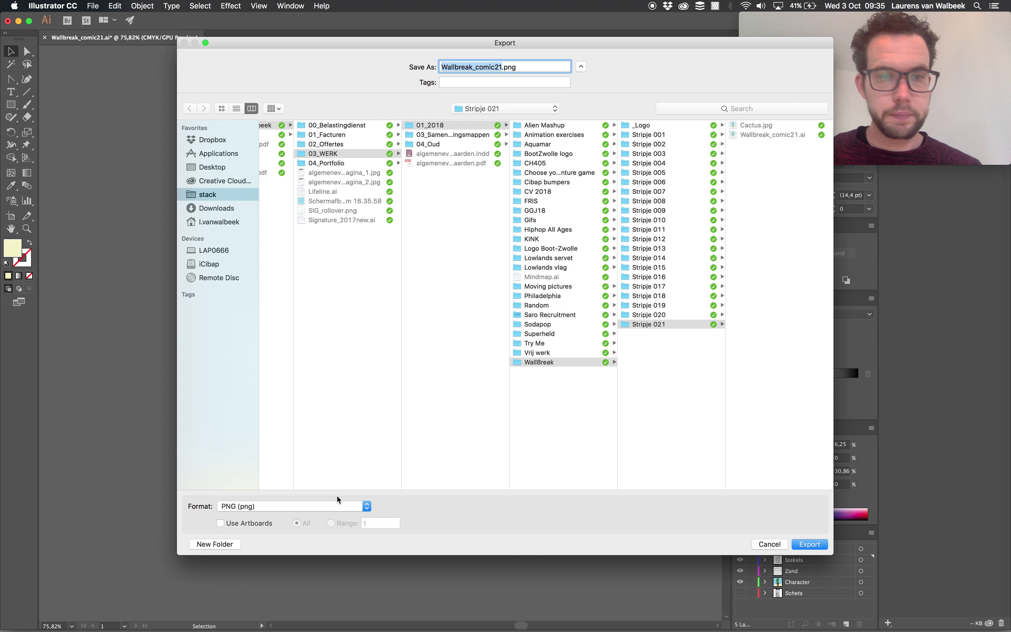
left_click(336, 507)
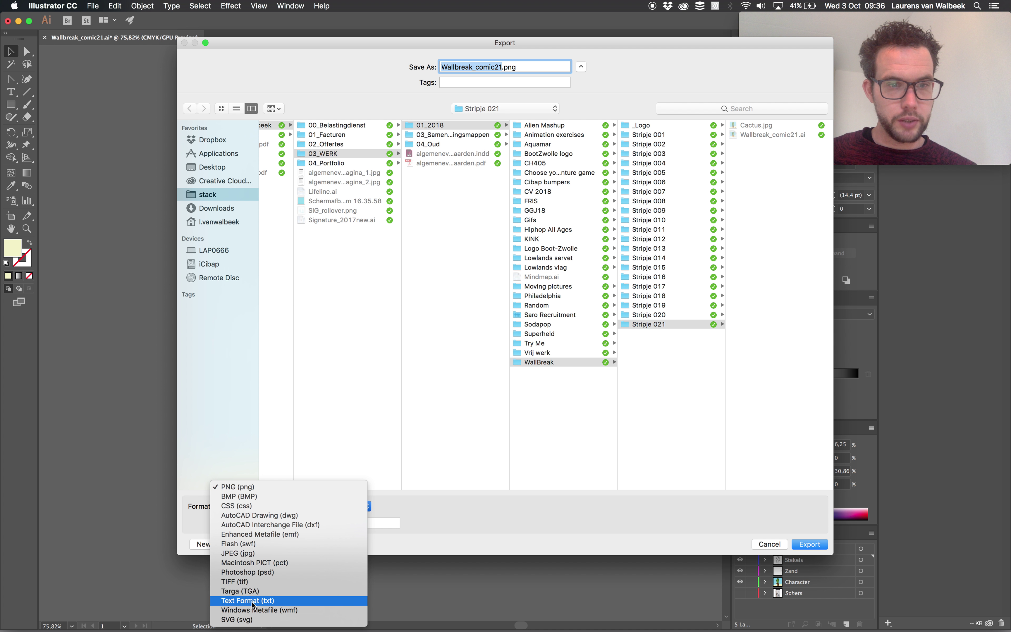
left_click(768, 474)
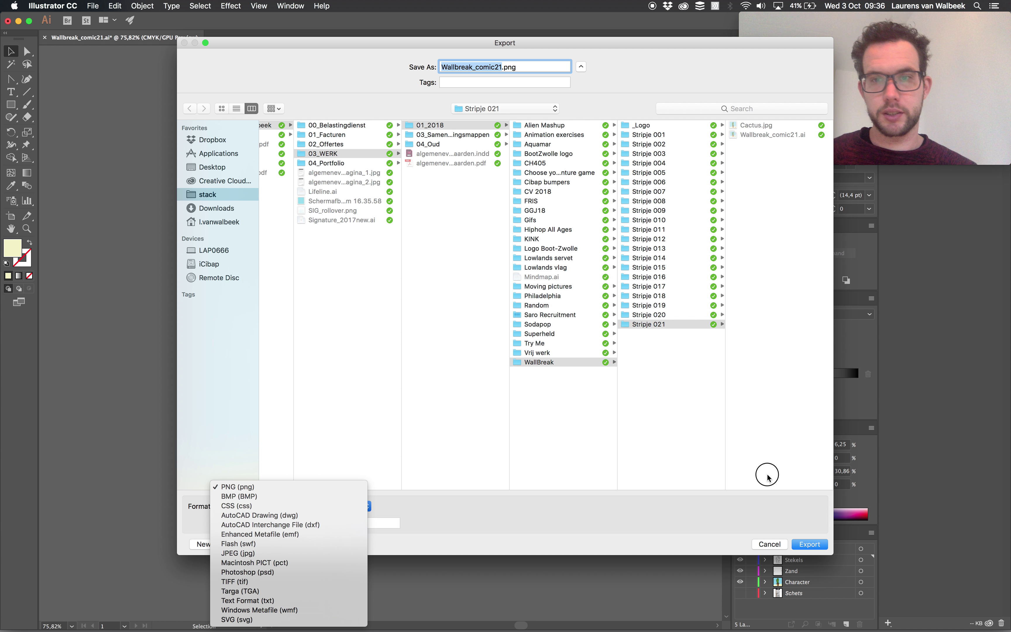
left_click(777, 545)
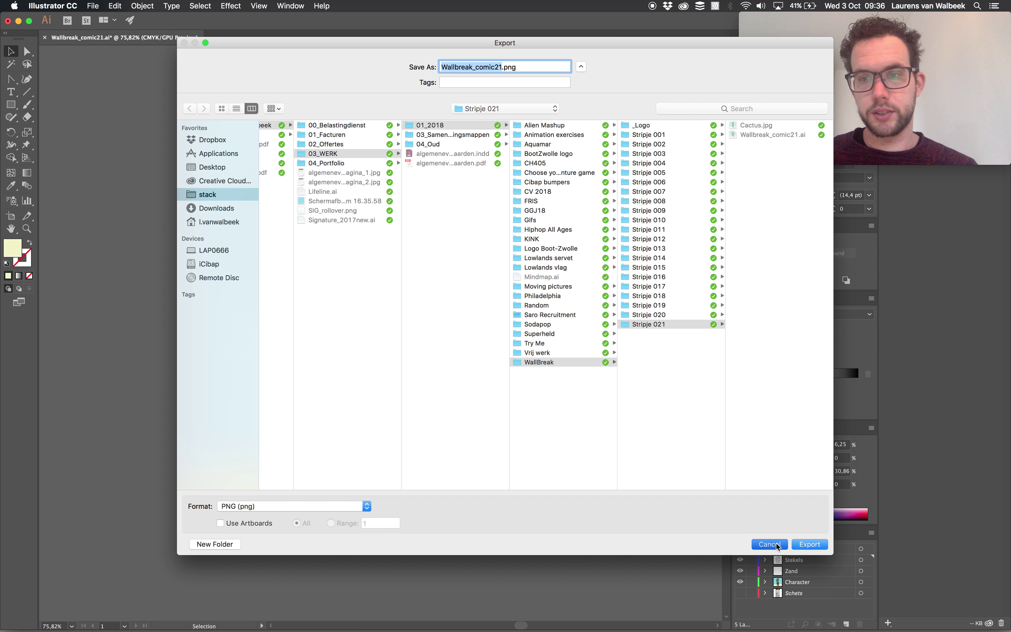
left_click(82, 5)
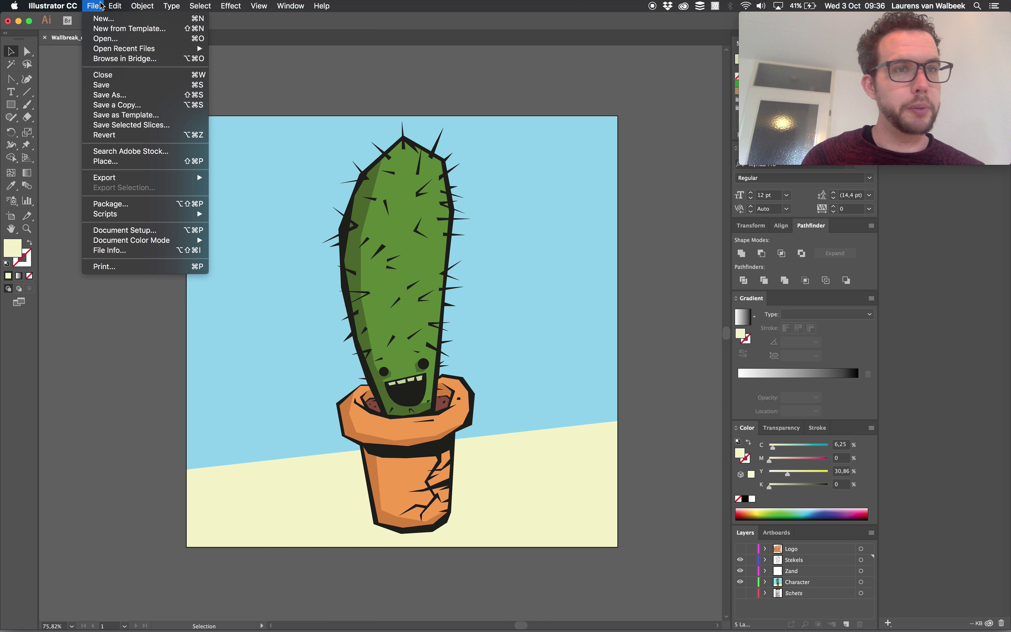
mouse_move(92, 5)
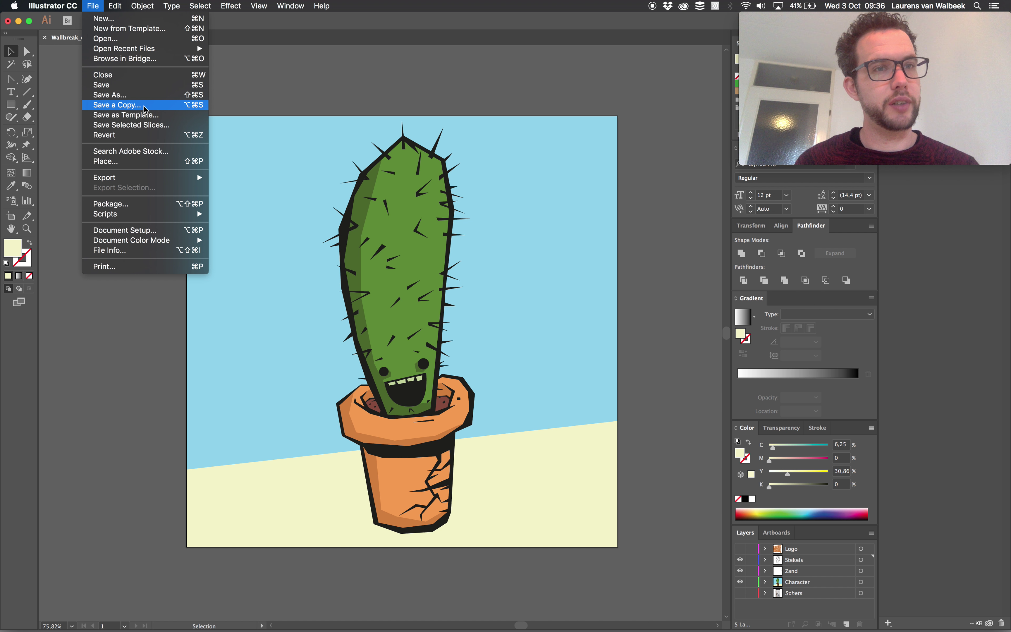
Start saving a copy with the Desktop as location, moving the dialog up and left.
left_click(147, 107)
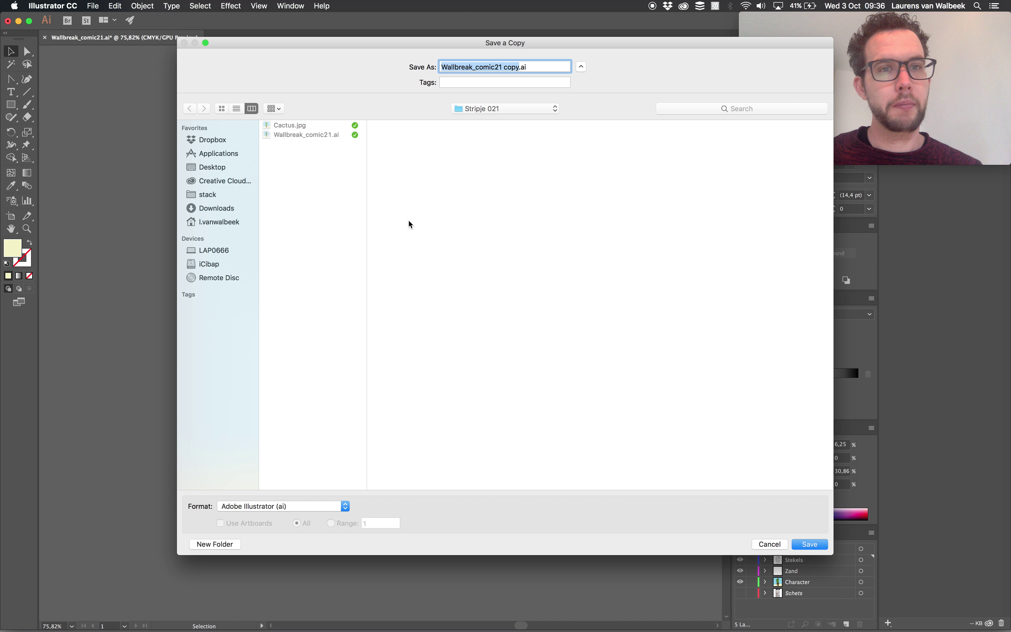
left_click(213, 167)
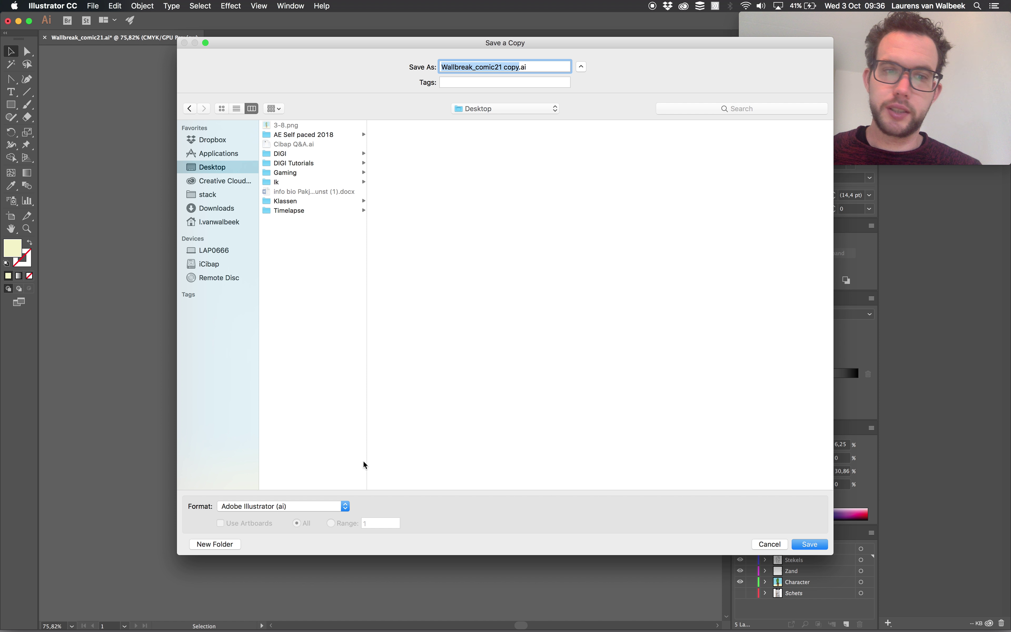
left_click(338, 506)
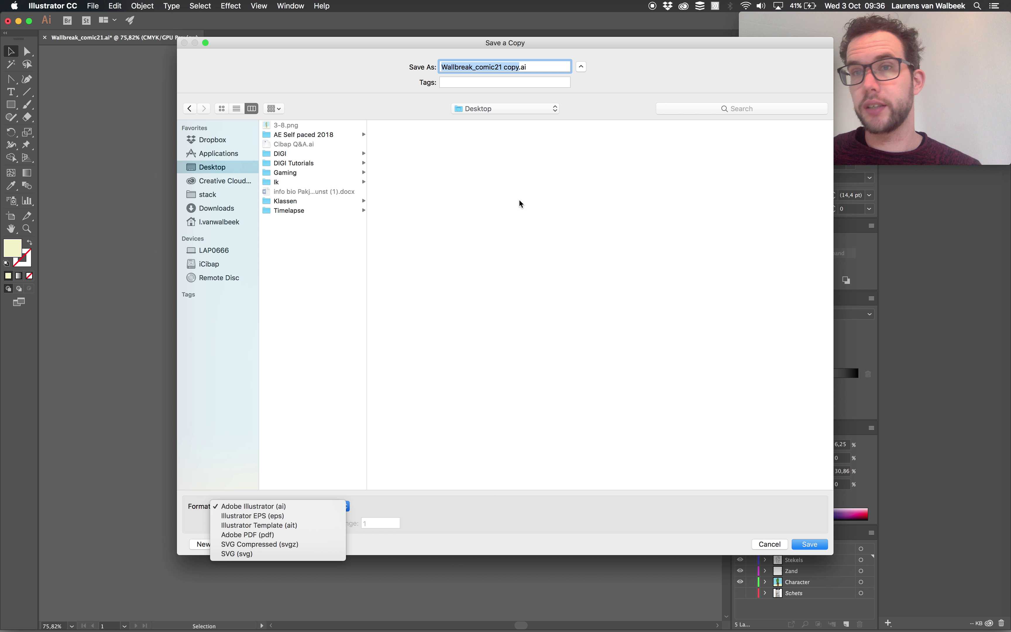
left_click(654, 42)
left_click_drag(655, 41, 583, 27)
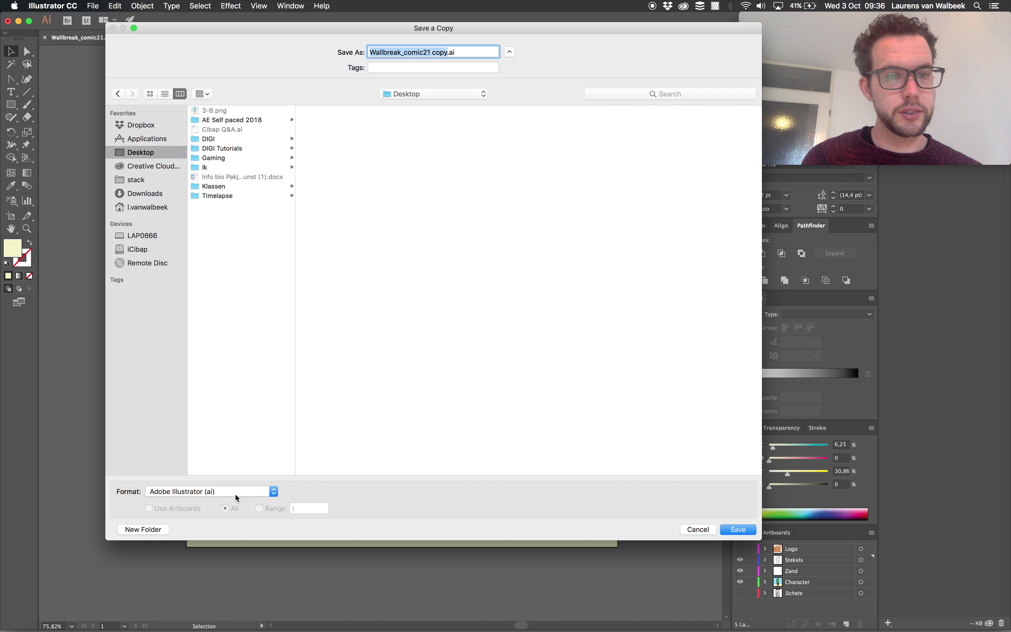
Choose Adobe PDF (pdf) as the format and save to reach the PDF options.
left_click(213, 491)
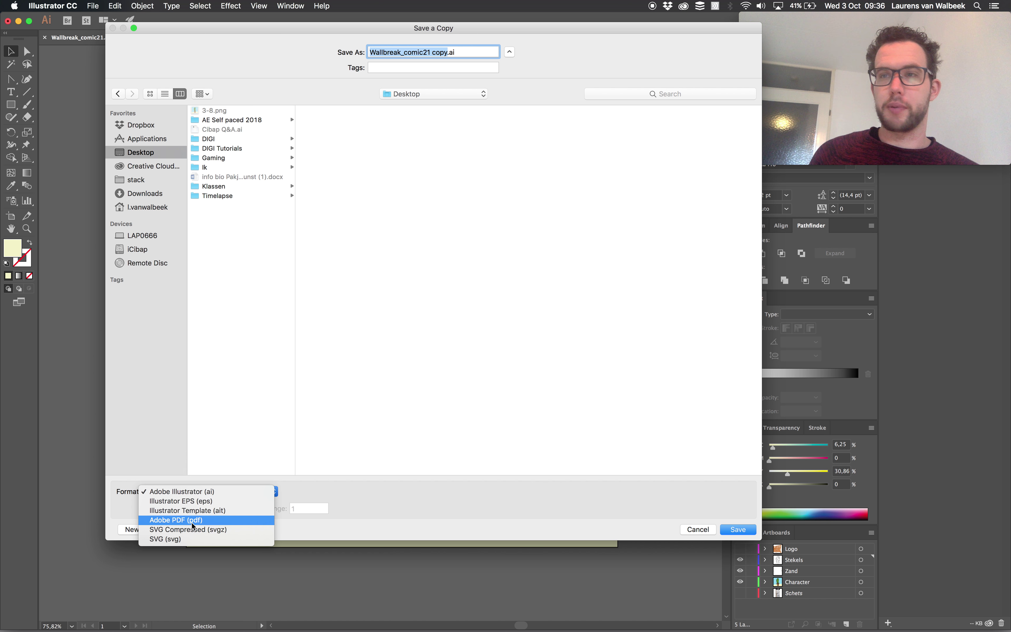
left_click(199, 527)
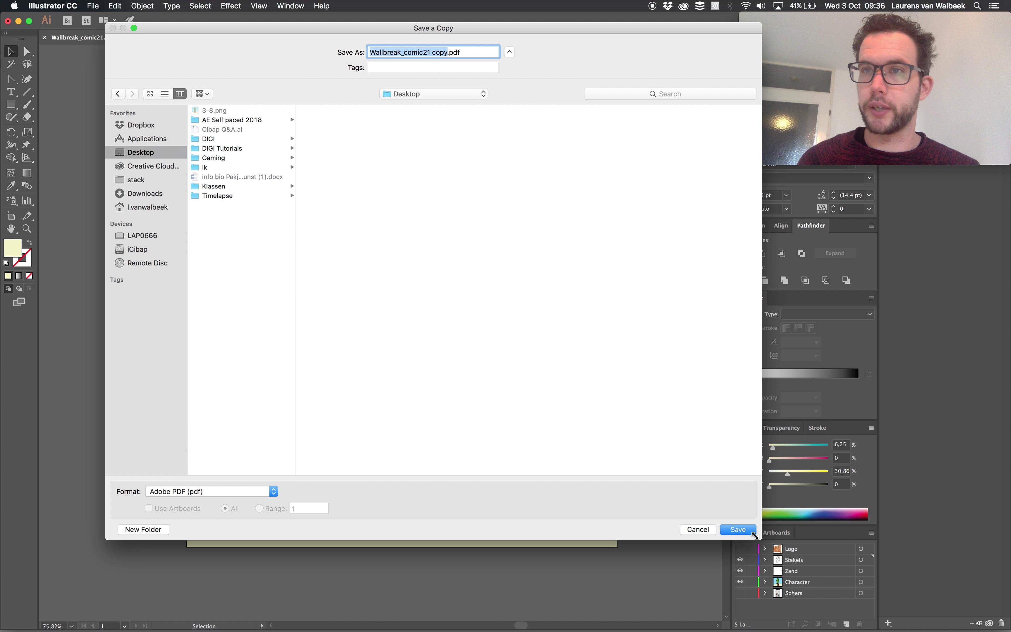
left_click(748, 533)
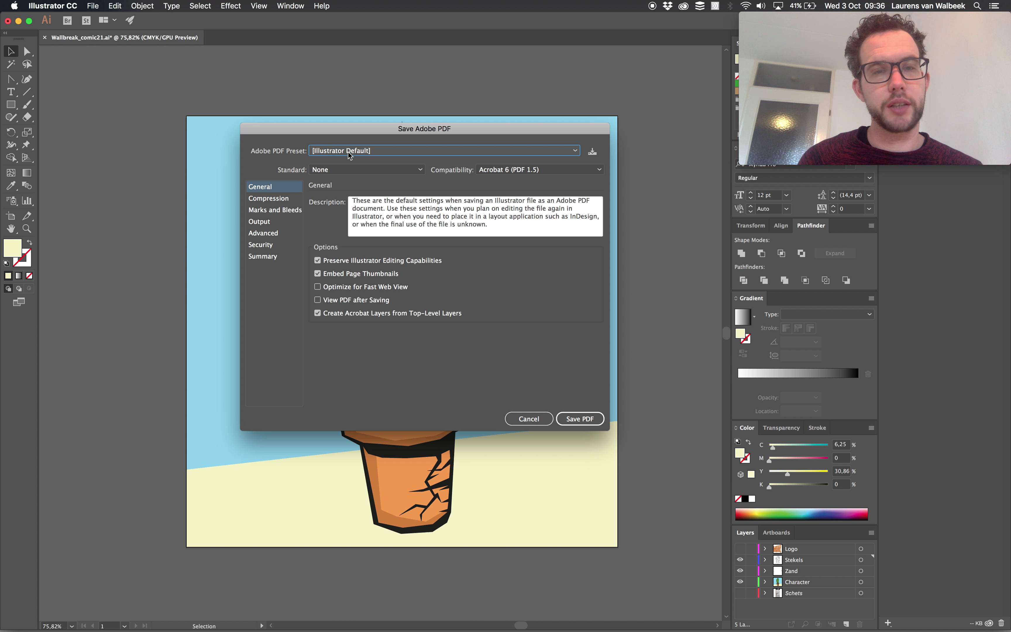
left_click(372, 152)
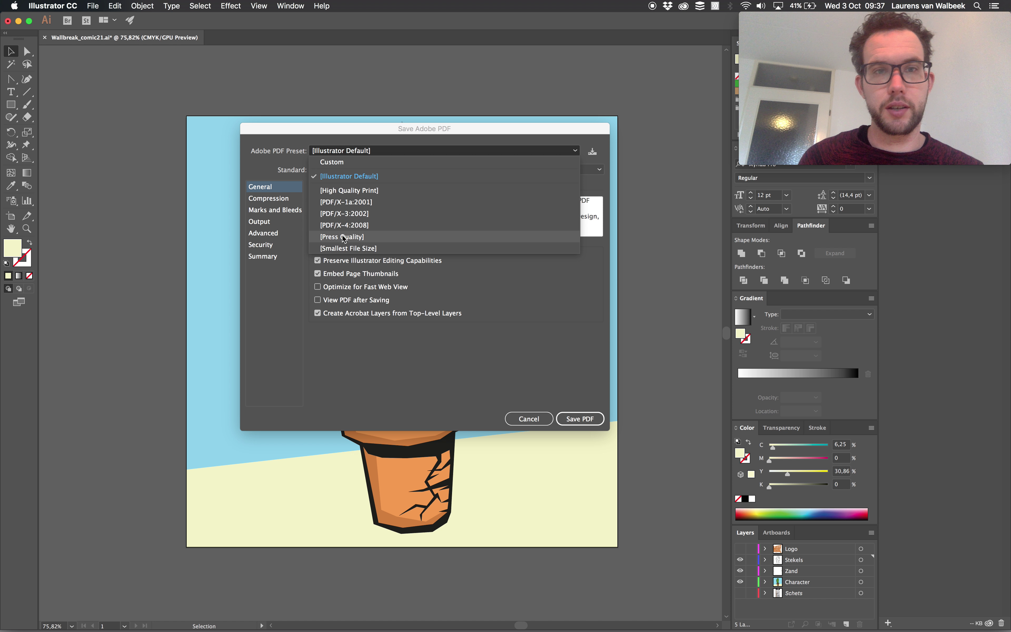
Choose the [High Quality Print] PDF preset after briefly trying Press Quality.
left_click(354, 192)
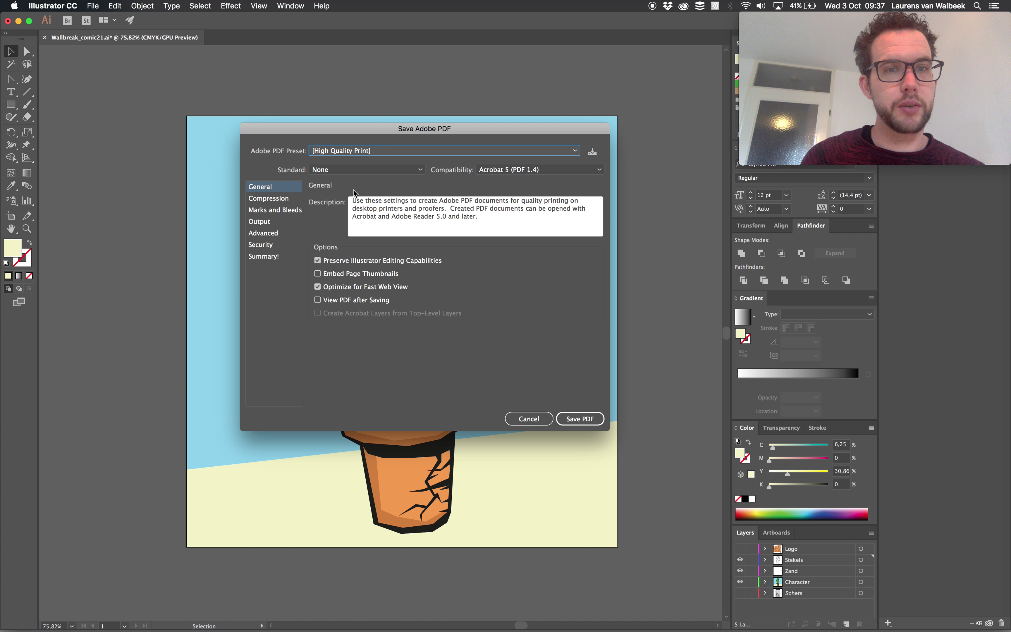
left_click(372, 155)
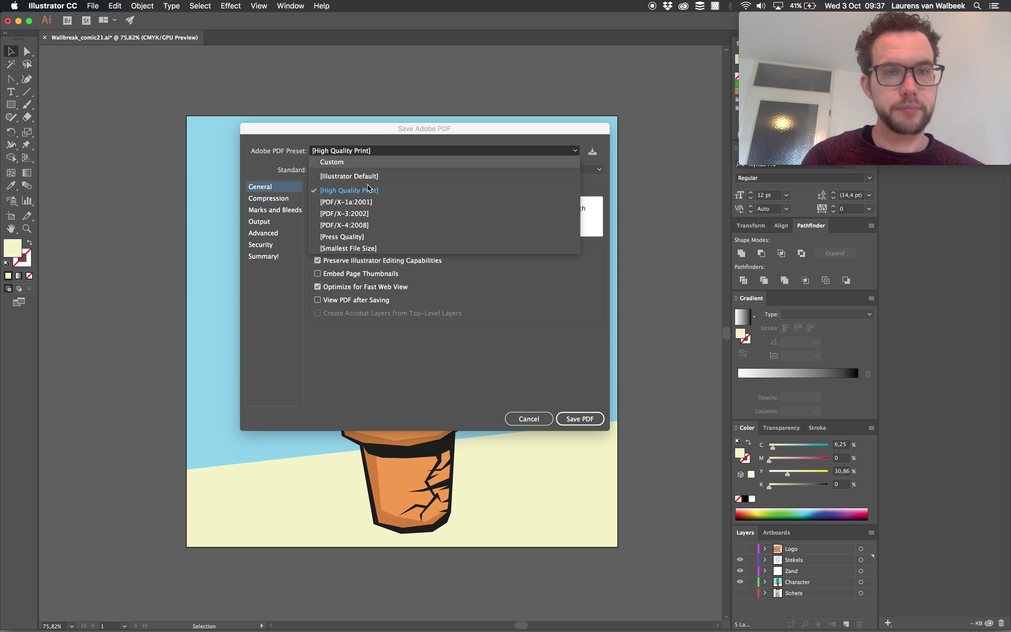
left_click(347, 240)
left_click(376, 152)
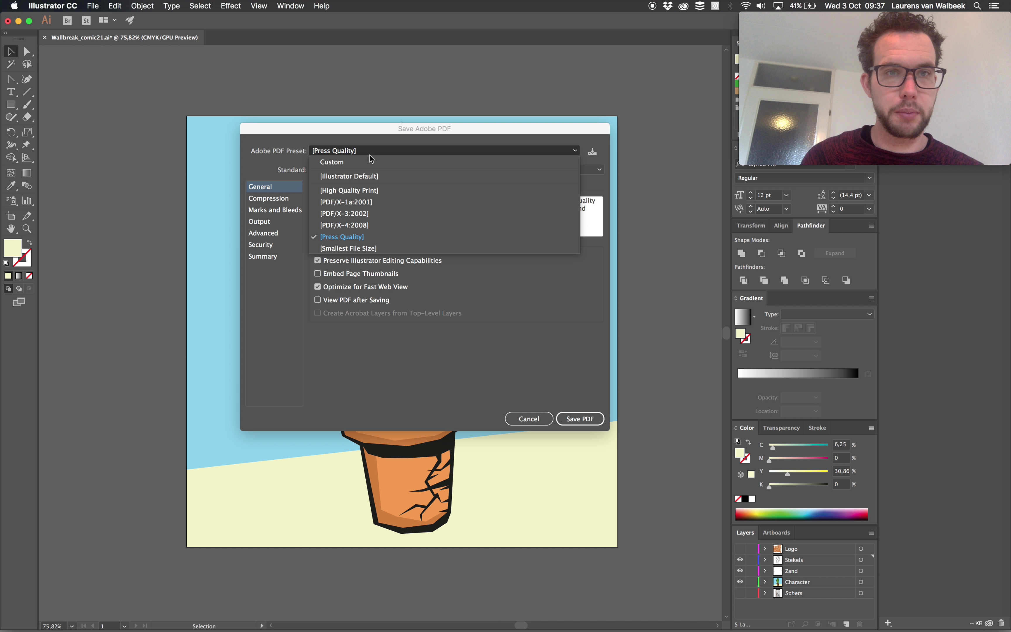
left_click(348, 193)
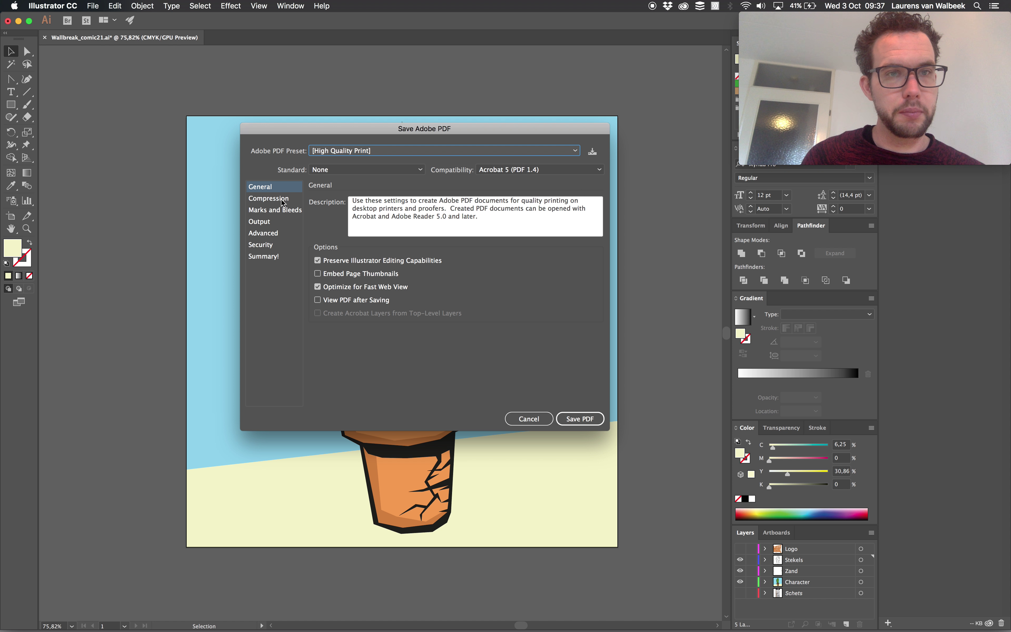
left_click(272, 211)
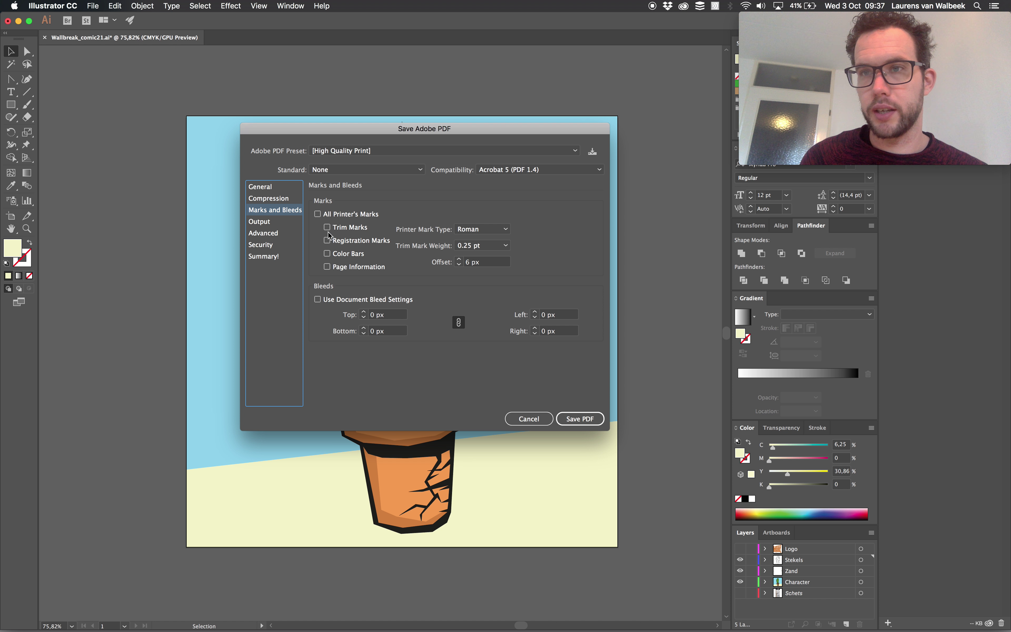
Enable All Printer's Marks, review the Output and Summary pages, and save the PDF.
left_click(318, 215)
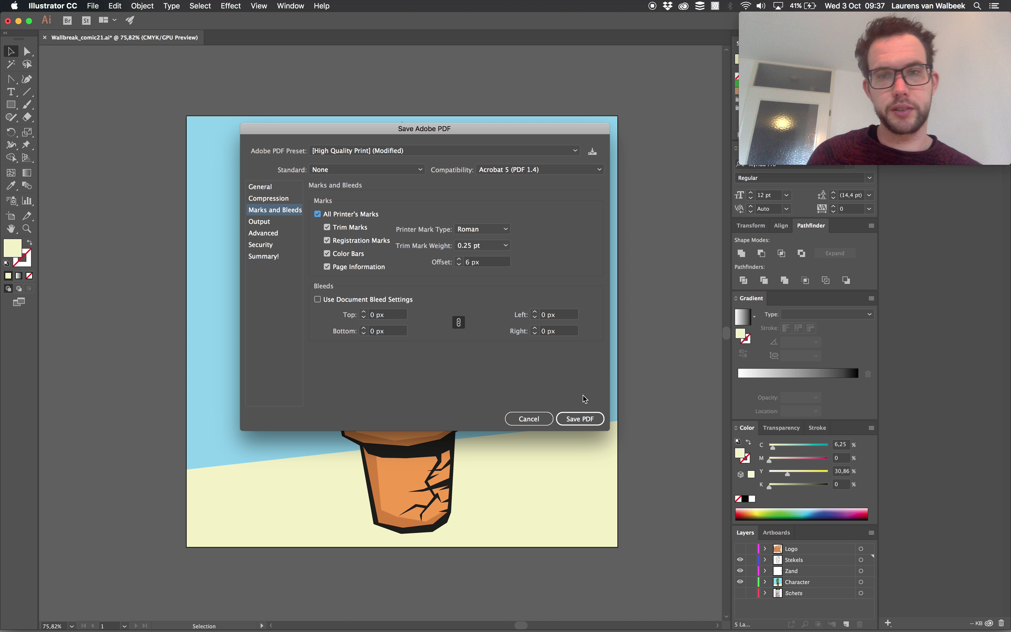
left_click(591, 419)
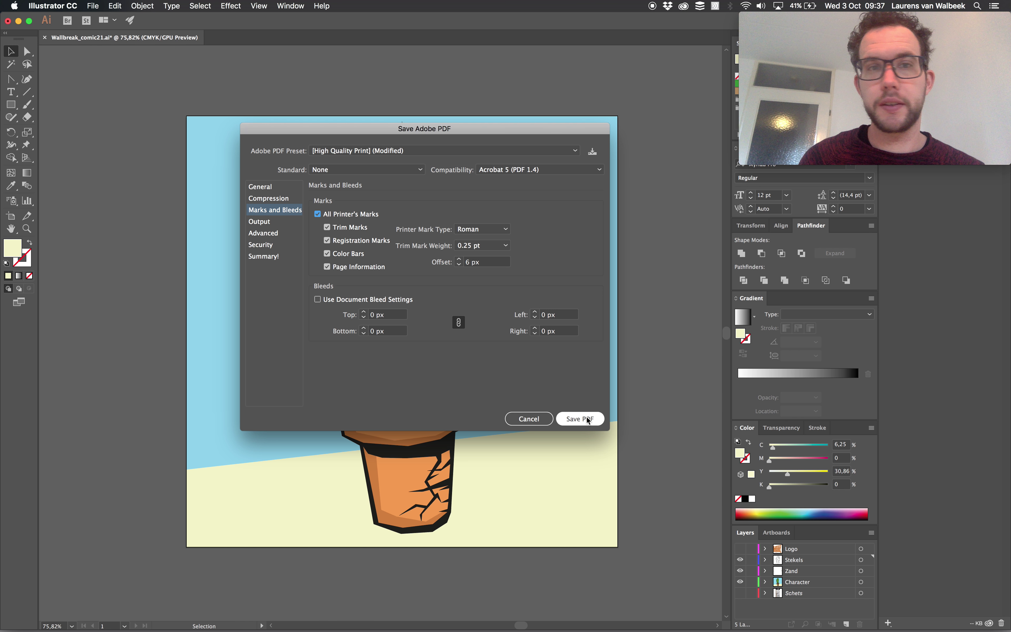
left_click(270, 223)
left_click(273, 234)
left_click(270, 257)
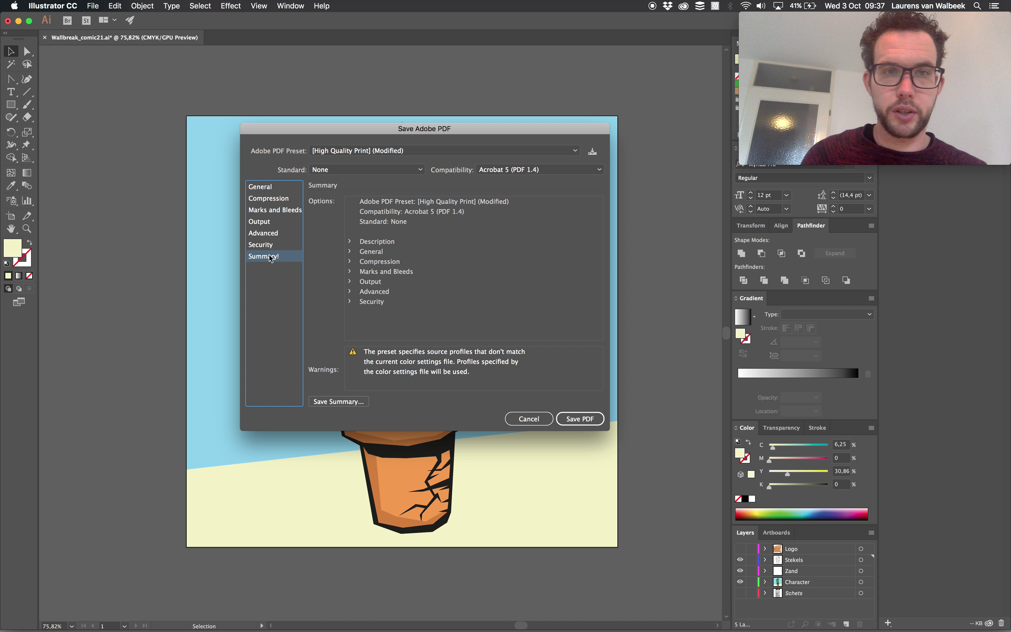
left_click(585, 420)
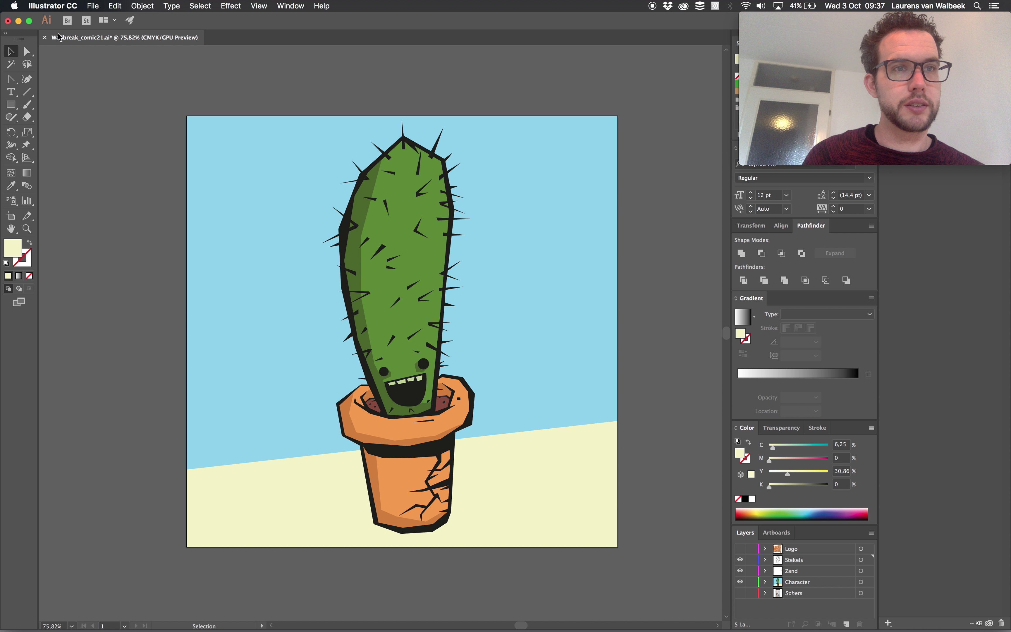
Hide the Illustrator, Teams and Finder windows and open the PDF copy from the desktop.
left_click(19, 22)
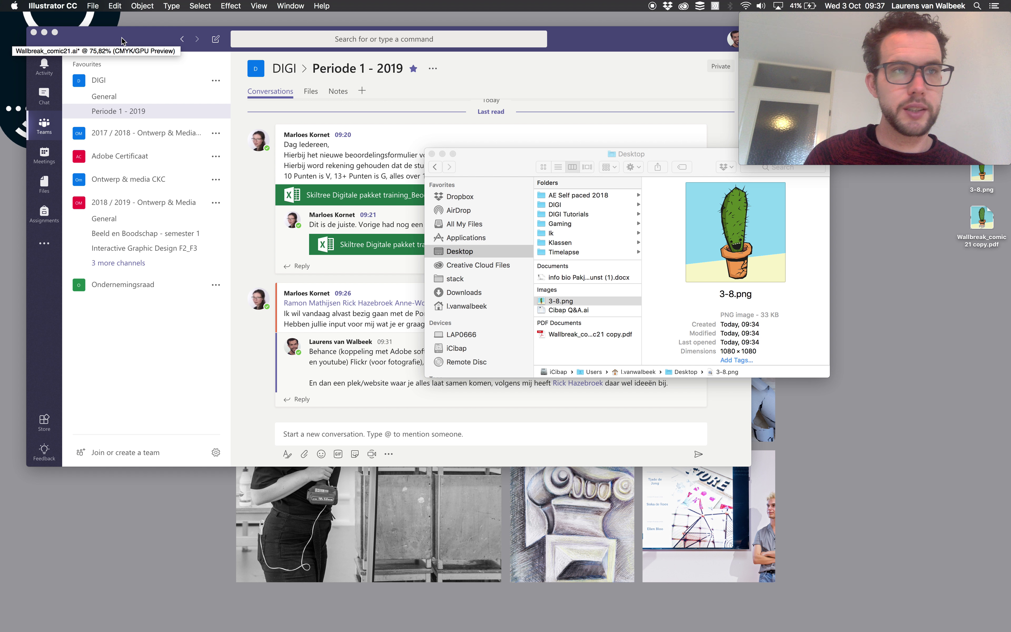
left_click(44, 32)
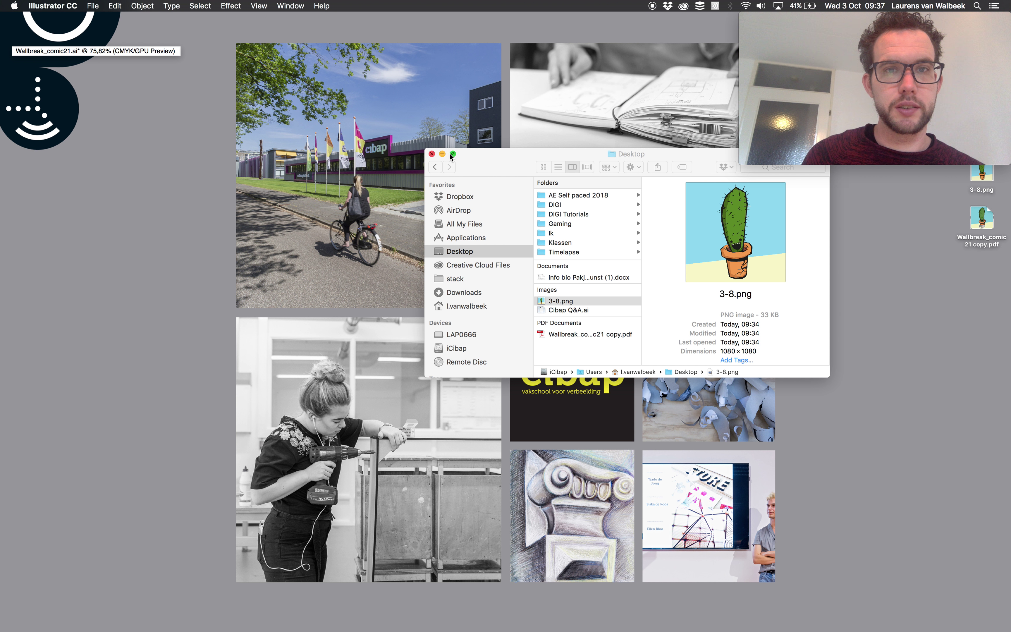
left_click(442, 154)
left_click(982, 221)
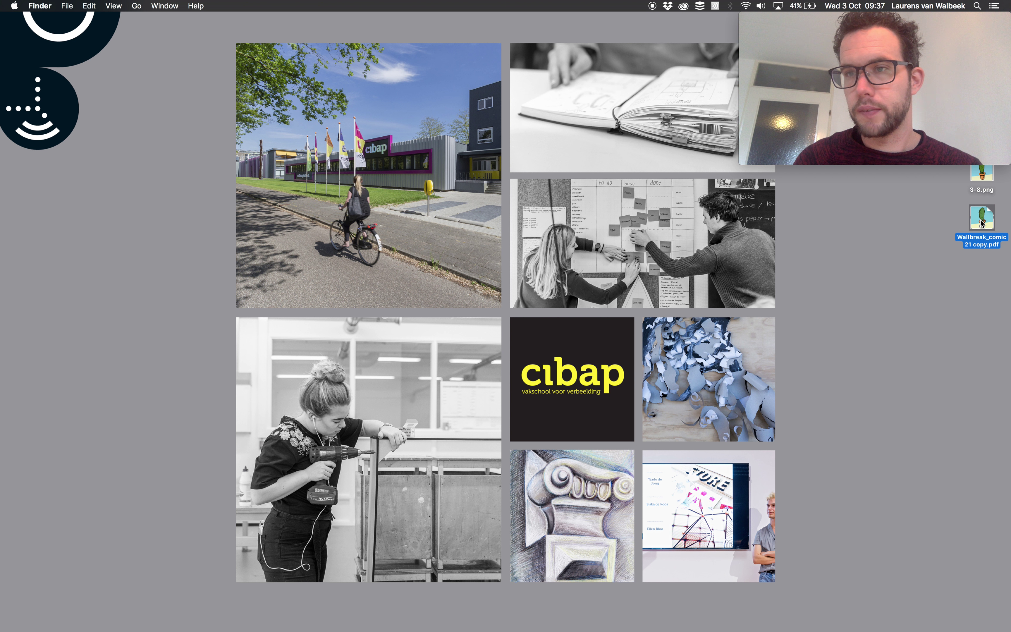
double_click(982, 220)
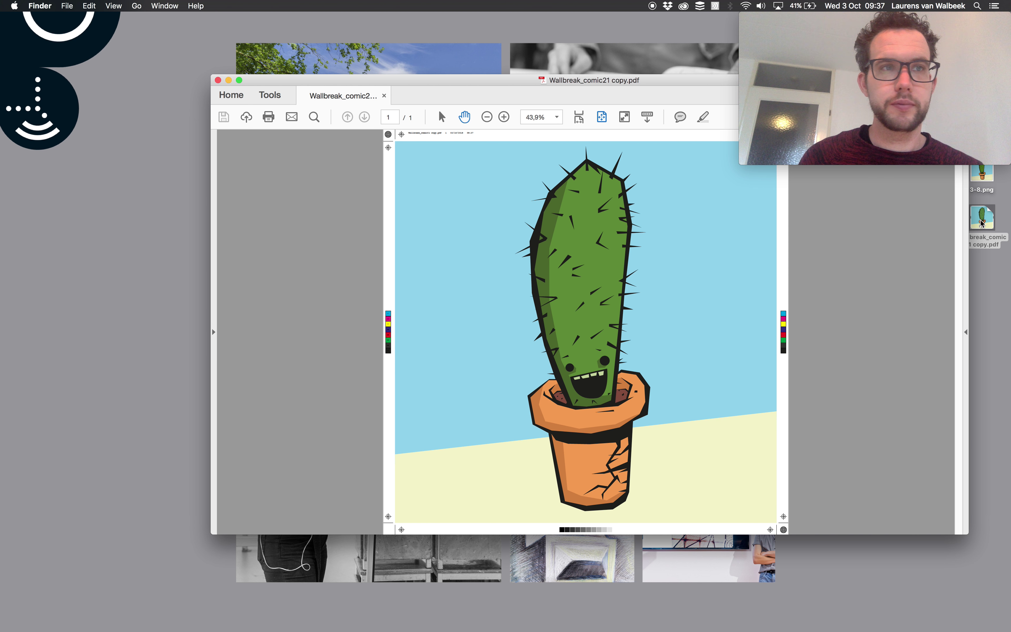
Move and enlarge the Acrobat window to show more of the cactus page.
left_click_drag(644, 79, 387, 53)
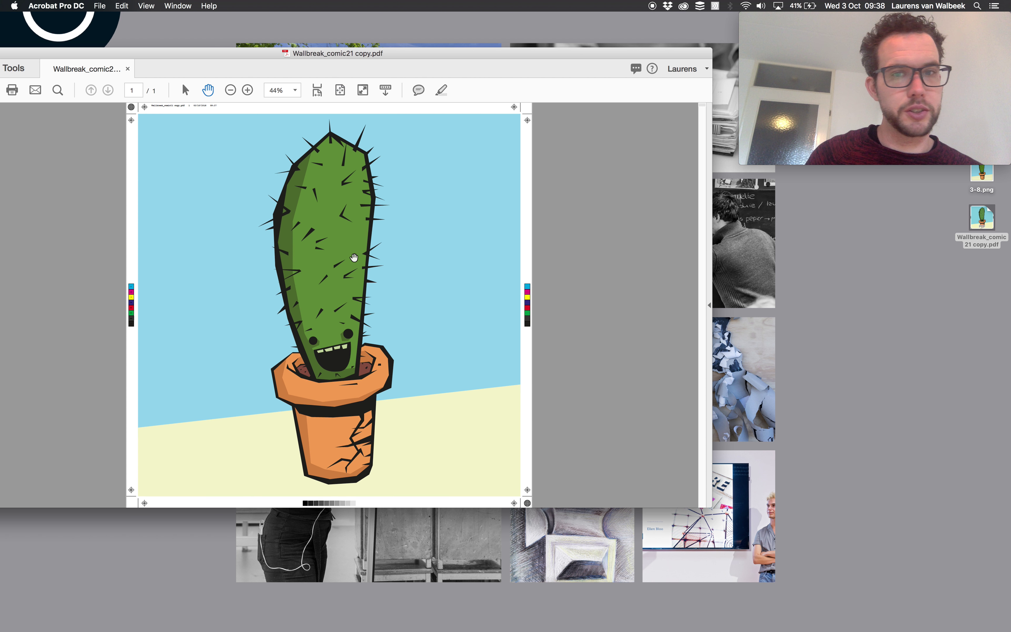
scroll(355, 259, "up", 3)
left_click_drag(705, 507, 891, 629)
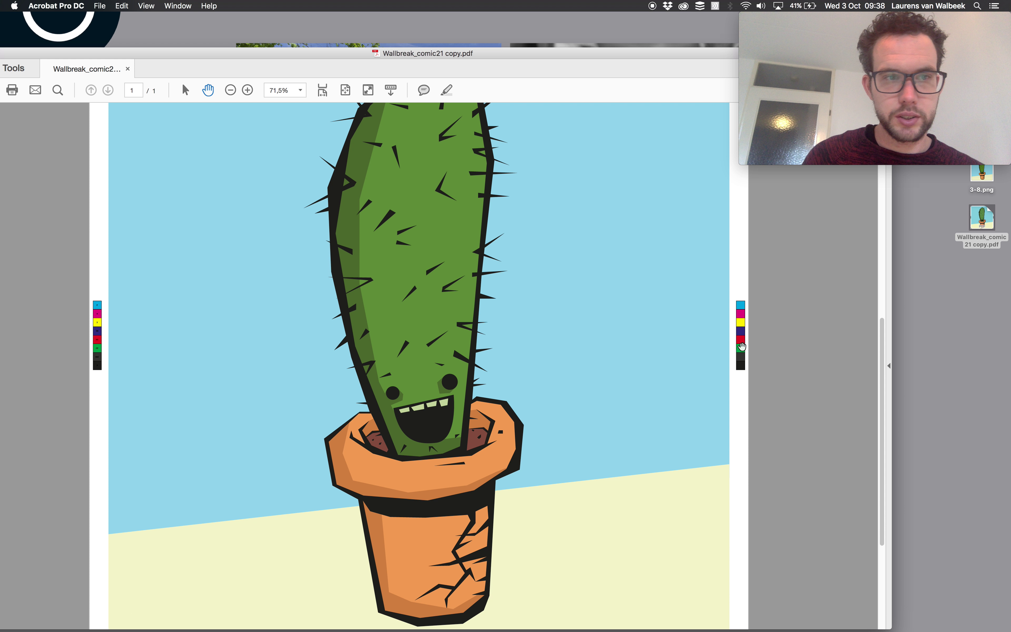
scroll(736, 340, "up", 1)
scroll(736, 340, "up", 5)
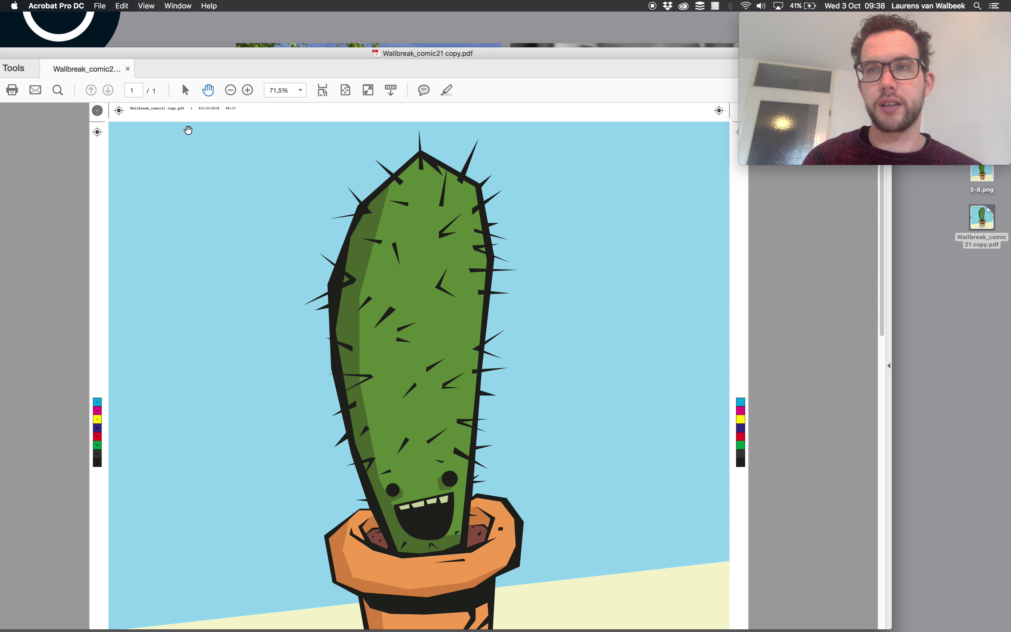
Scroll through the crop marks and colour bars around the page, then close the PDF.
scroll(188, 130, "down", 1)
scroll(188, 131, "down", 5)
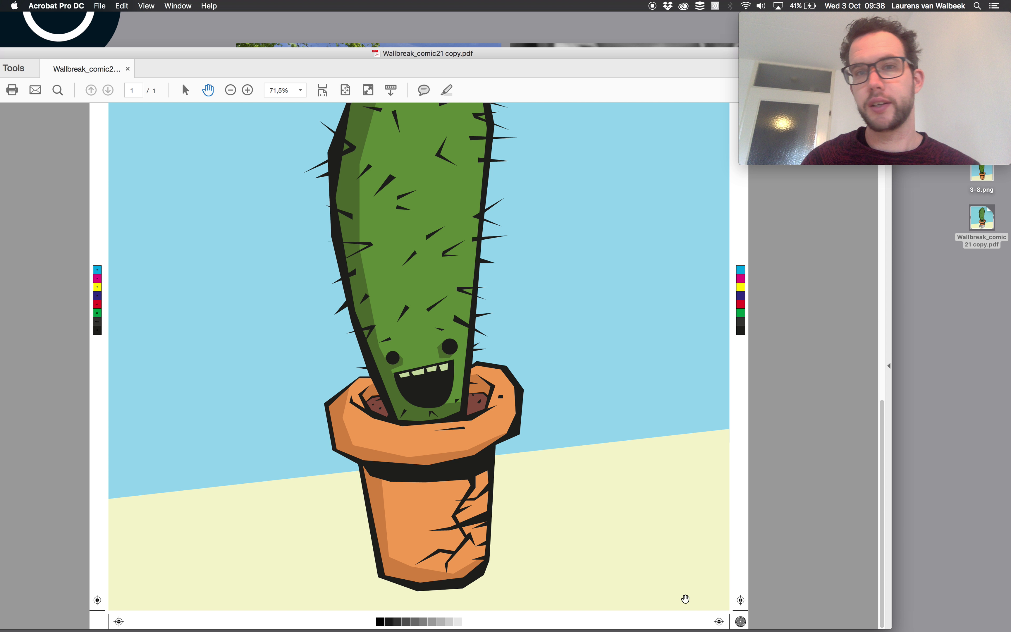
scroll(650, 489, "up", 5)
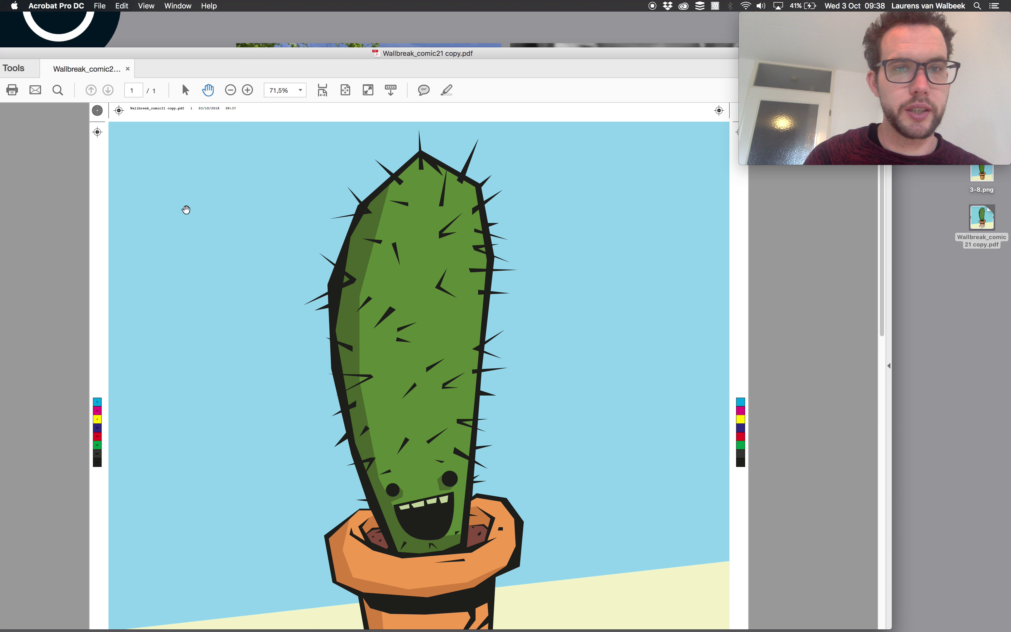
scroll(184, 209, "down", 2)
scroll(194, 215, "down", 3)
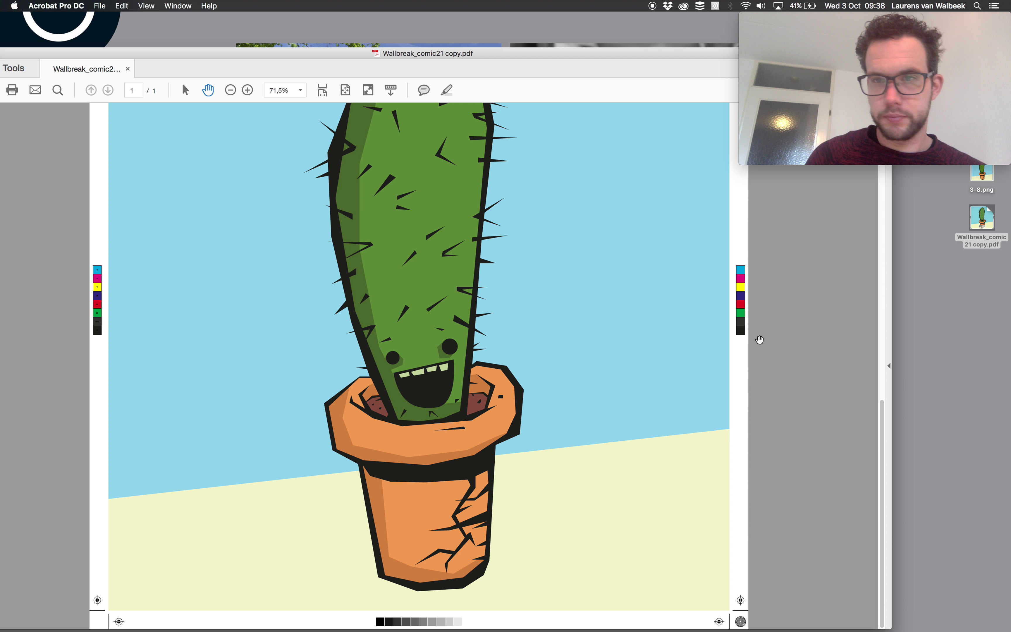
scroll(735, 280, "up", 5)
mouse_move(390, 55)
left_mouse_down()
mouse_move(458, 29)
mouse_move(469, 35)
left_mouse_up()
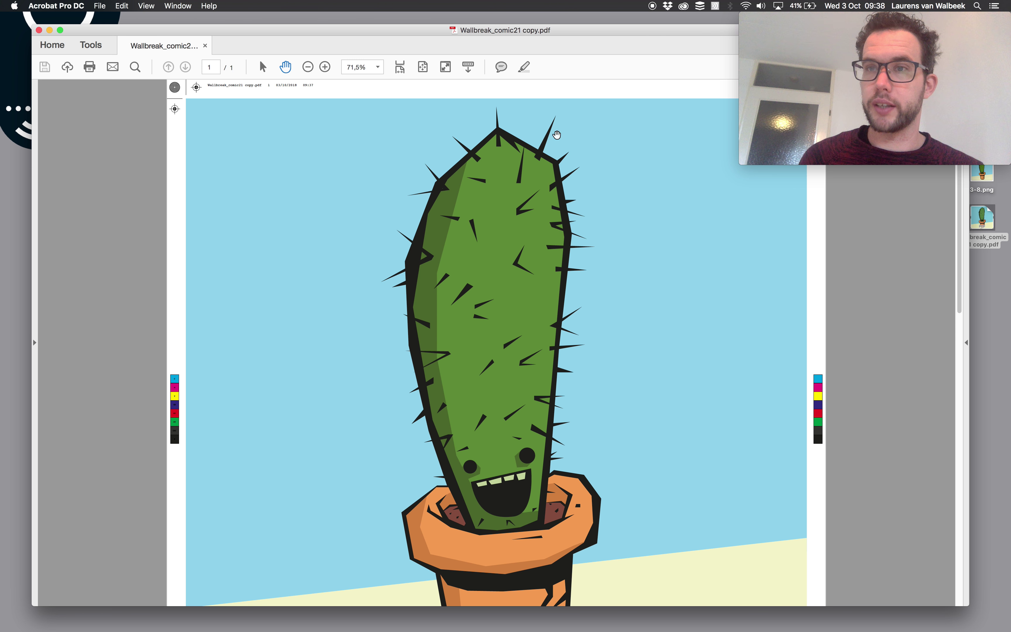
left_click(39, 29)
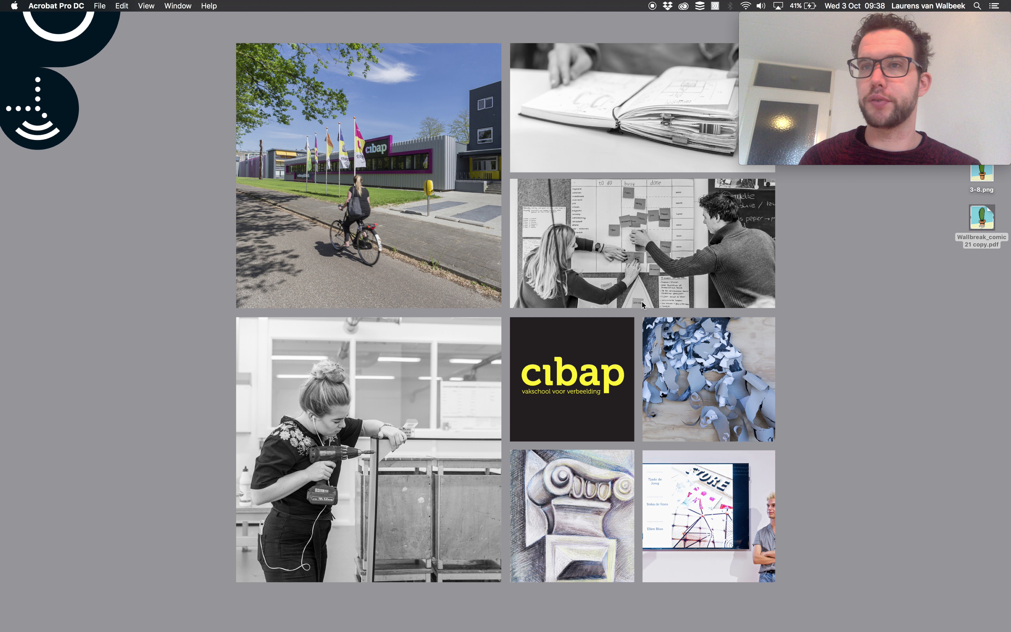